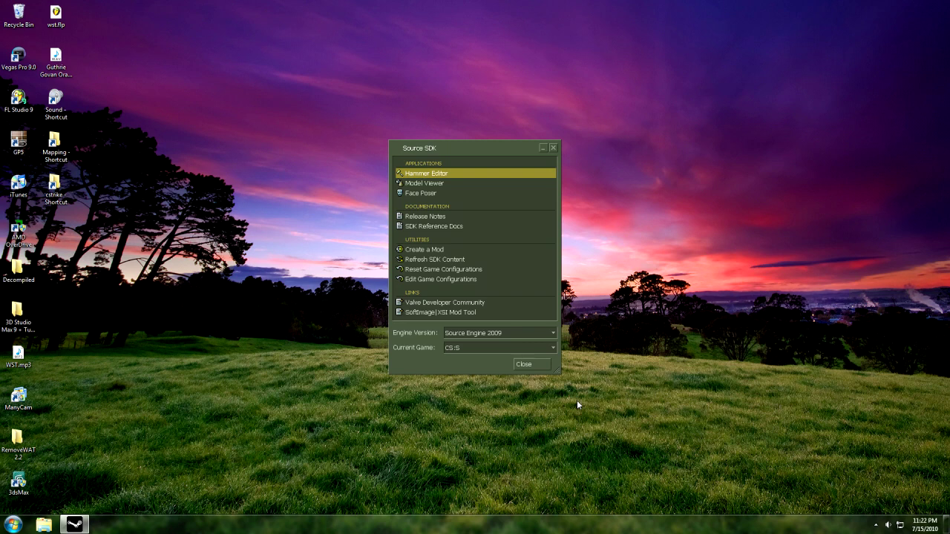
- Launch vmex.jar from the VMEX folder inside Mapping, clearing the other windows and placing the extractor over the desktop
{"action": "left_click", "coordinate": [542, 148]}
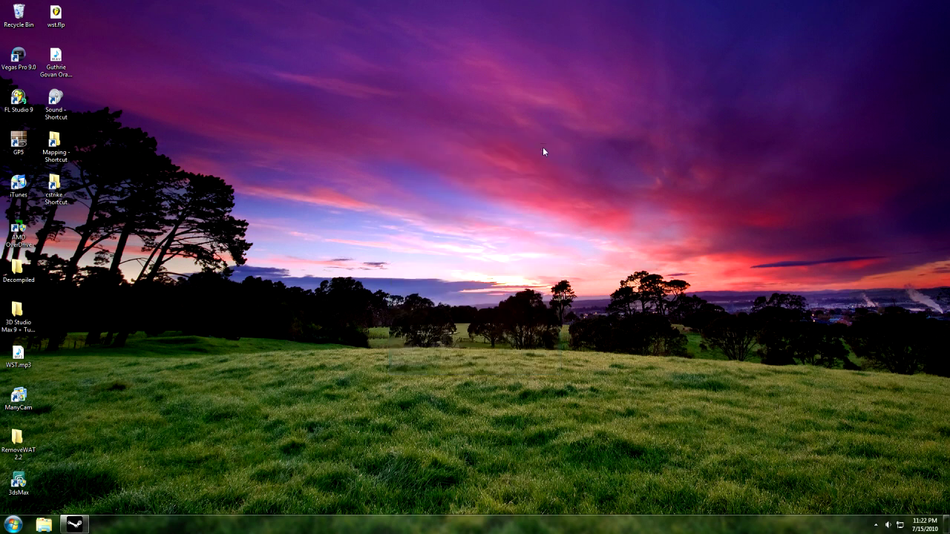
{"action": "double_click", "coordinate": [55, 144]}
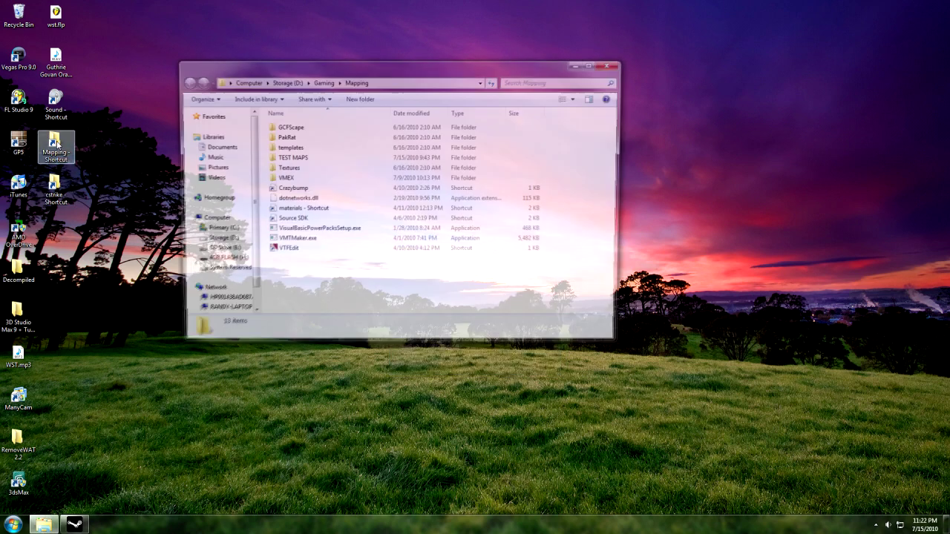
{"action": "double_click", "coordinate": [287, 178]}
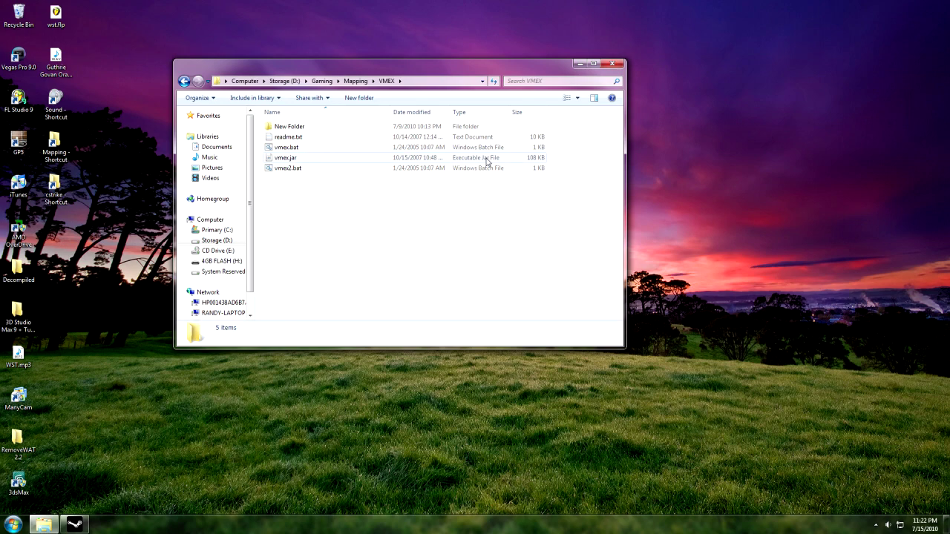
{"action": "double_click", "coordinate": [306, 160]}
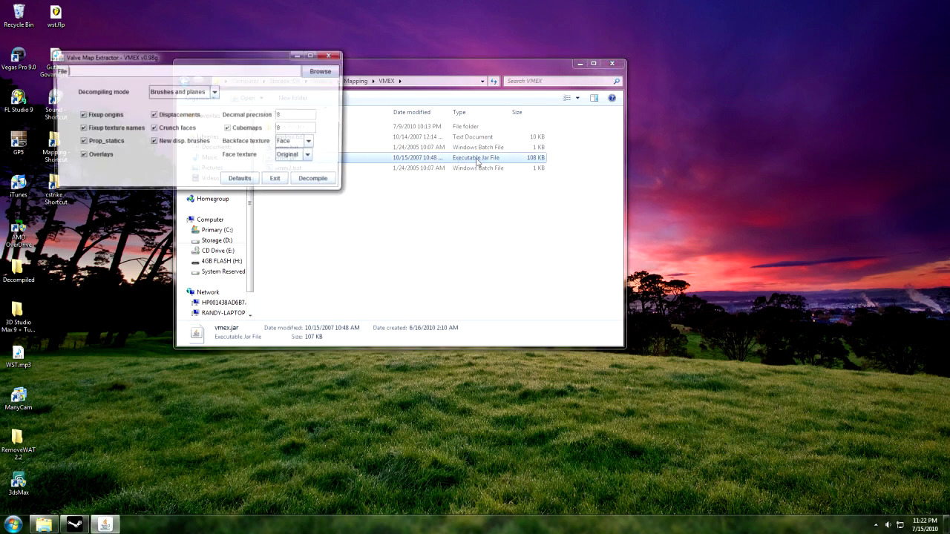
{"action": "left_click", "coordinate": [580, 63]}
{"action": "left_click_drag", "start_coordinate": [208, 68], "coordinate": [655, 136]}
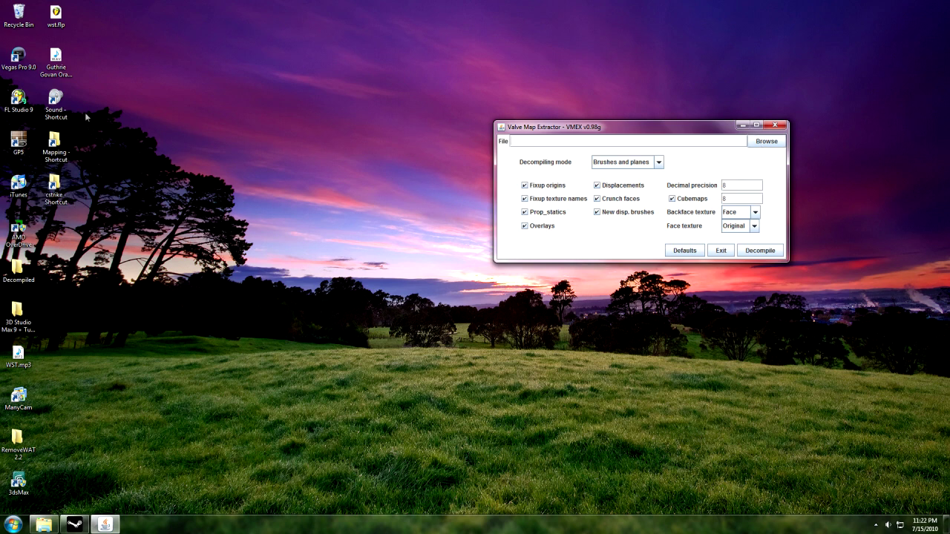
{"action": "left_click", "coordinate": [417, 308]}
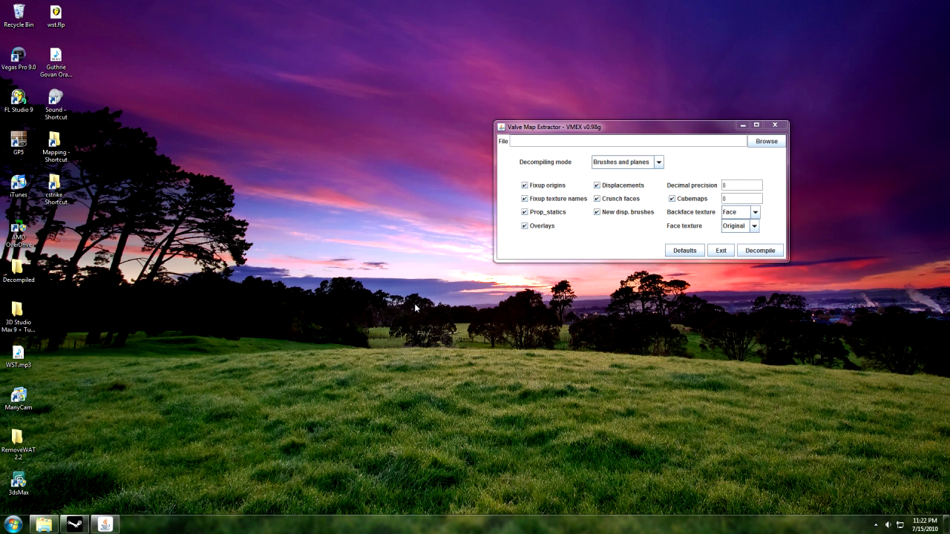
- Browse the map chooser to Counter-Strike Source's cstrike maps folder on drive C and look through its BSP files, then dismiss the chooser
{"action": "left_click", "coordinate": [766, 142]}
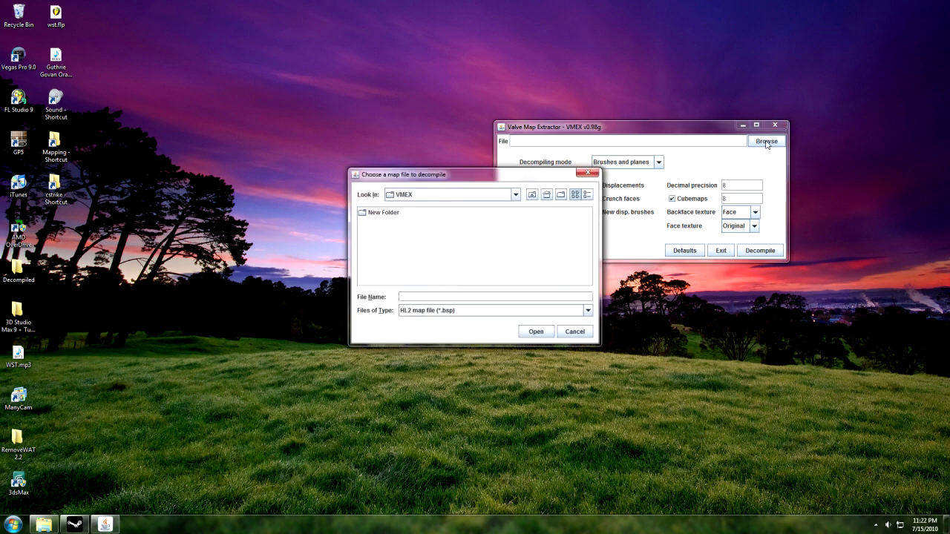
{"action": "left_click", "coordinate": [546, 195]}
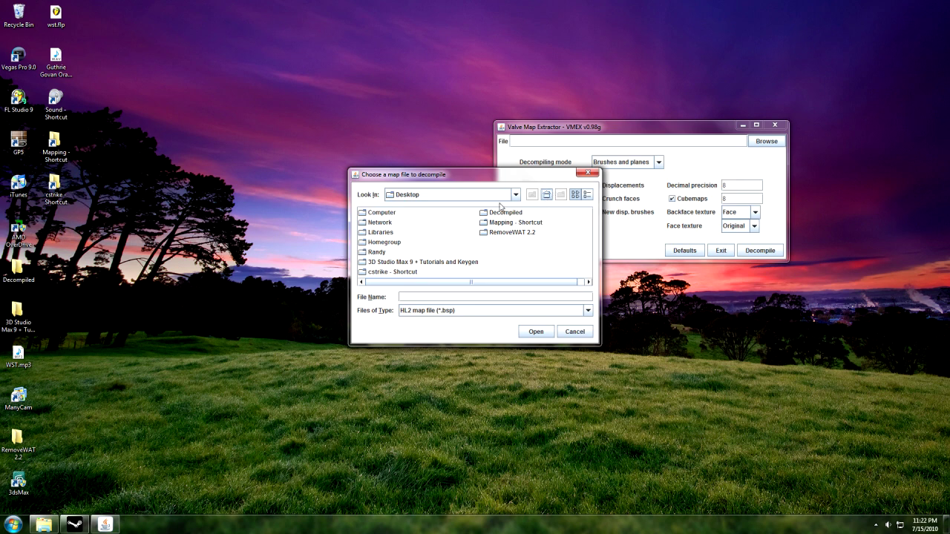
{"action": "double_click", "coordinate": [386, 214]}
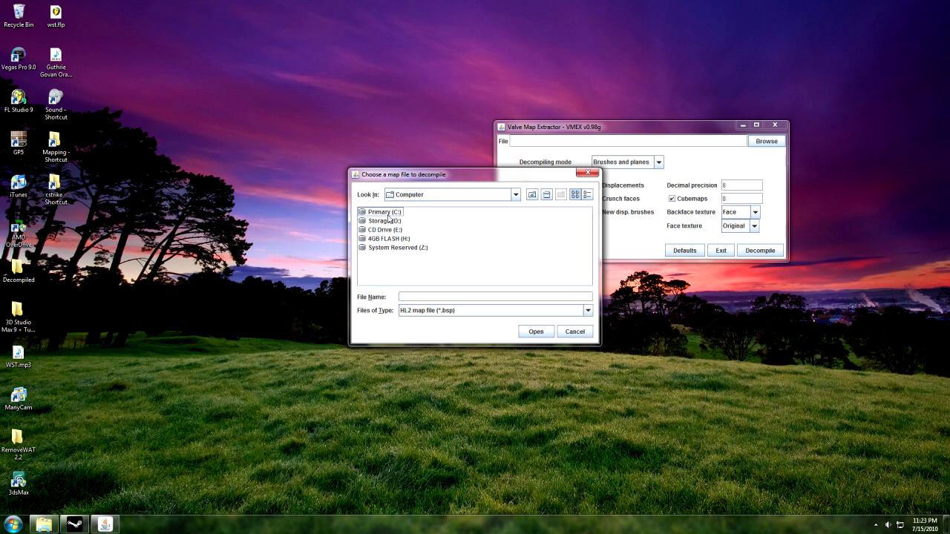
{"action": "double_click", "coordinate": [387, 213]}
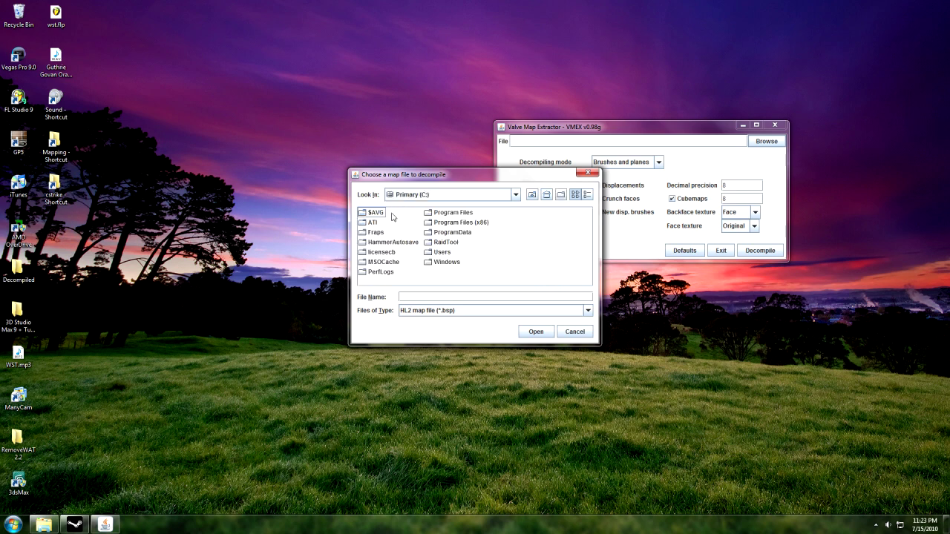
{"action": "double_click", "coordinate": [456, 223]}
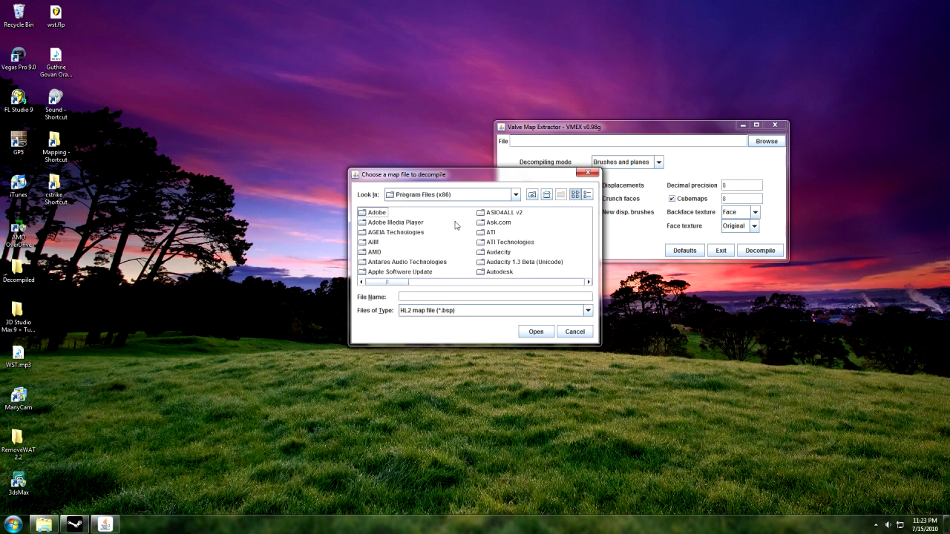
{"action": "key", "text": "s"}
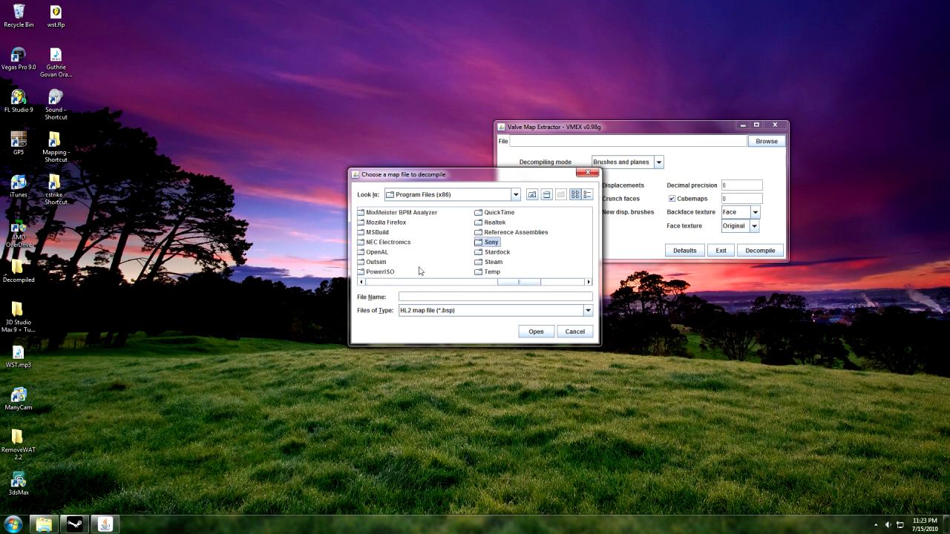
{"action": "double_click", "coordinate": [495, 263]}
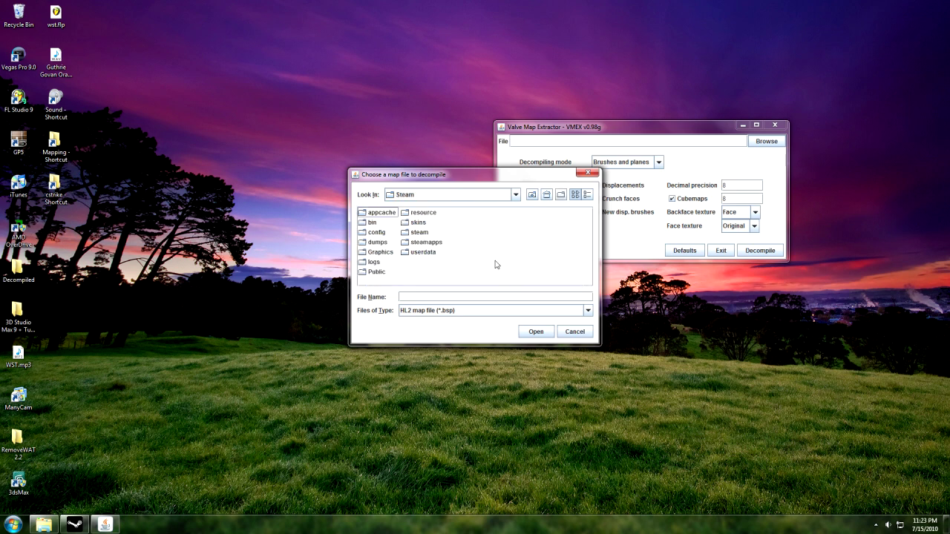
{"action": "double_click", "coordinate": [423, 242]}
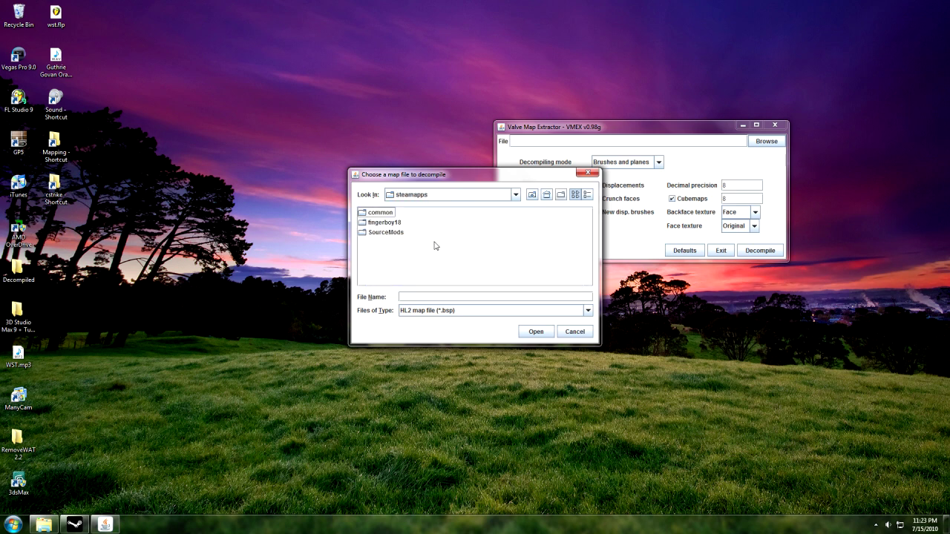
{"action": "double_click", "coordinate": [394, 222]}
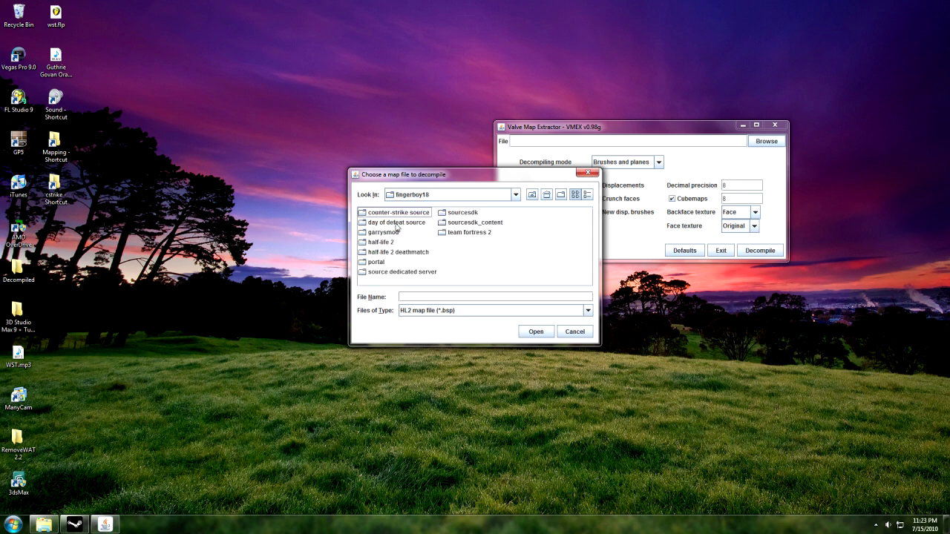
{"action": "double_click", "coordinate": [396, 214]}
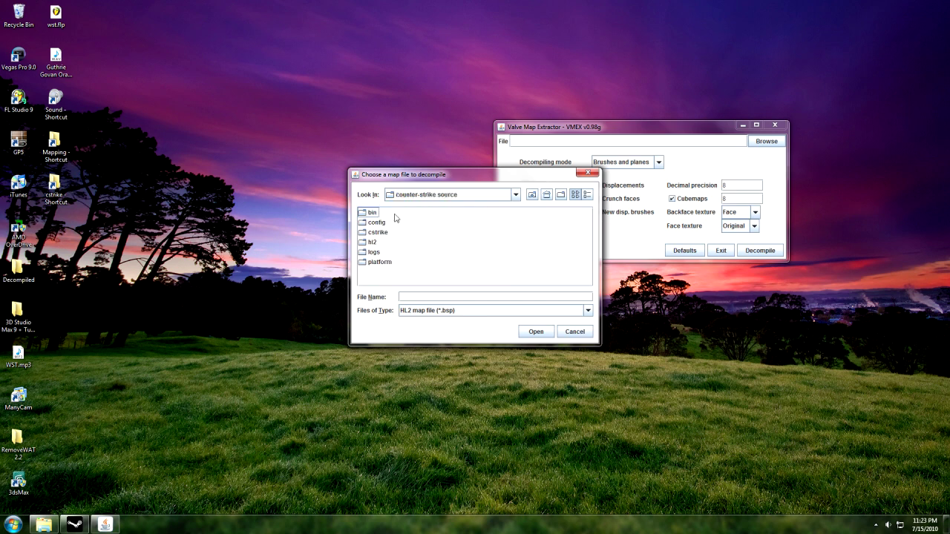
{"action": "double_click", "coordinate": [378, 232]}
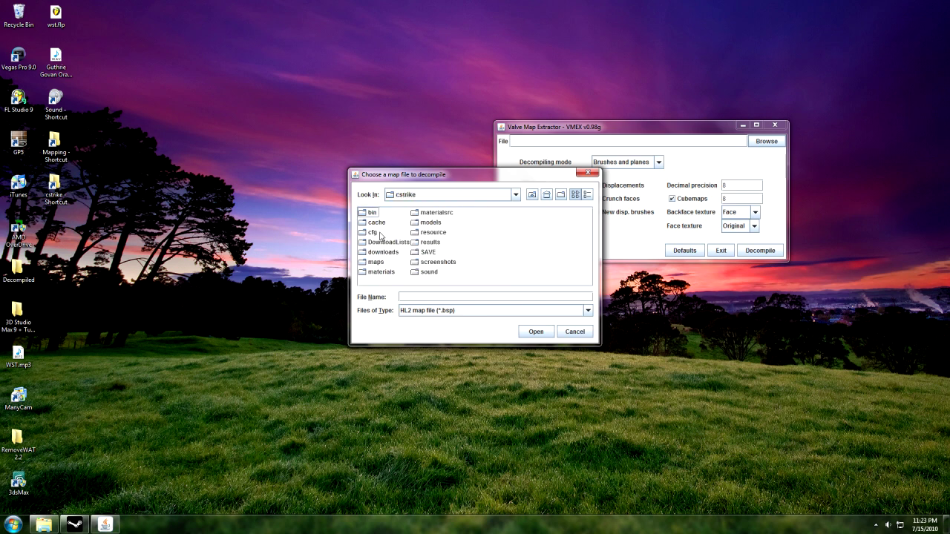
{"action": "double_click", "coordinate": [376, 262]}
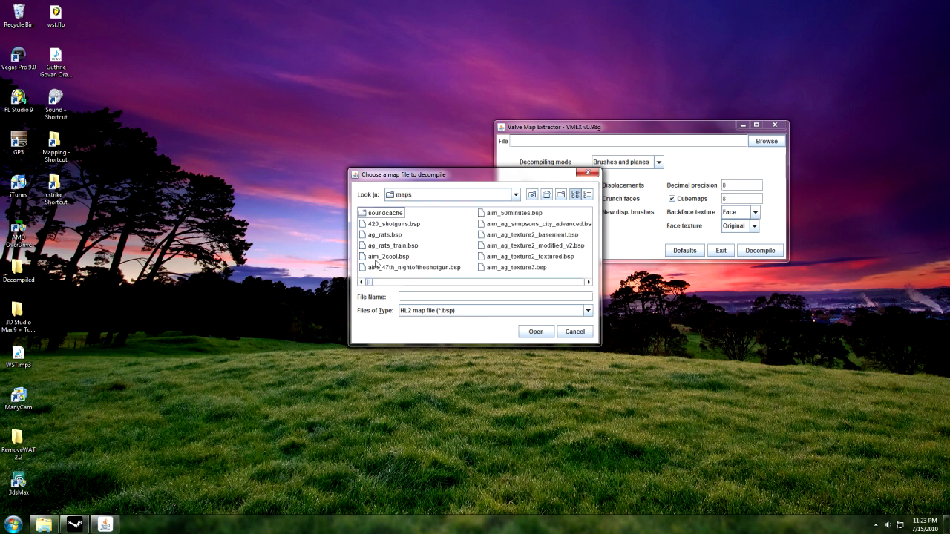
{"action": "left_click_drag", "start_coordinate": [369, 288], "coordinate": [584, 277]}
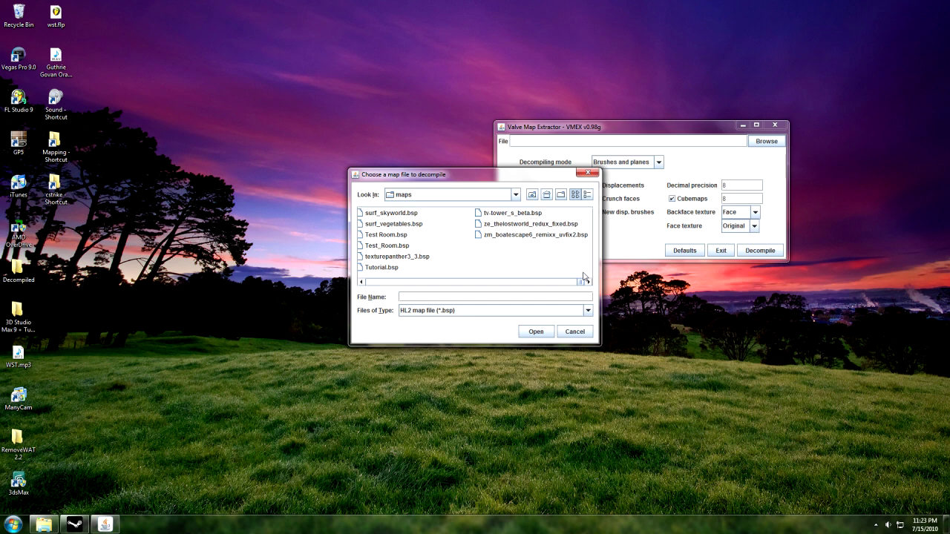
{"action": "left_click", "coordinate": [592, 176]}
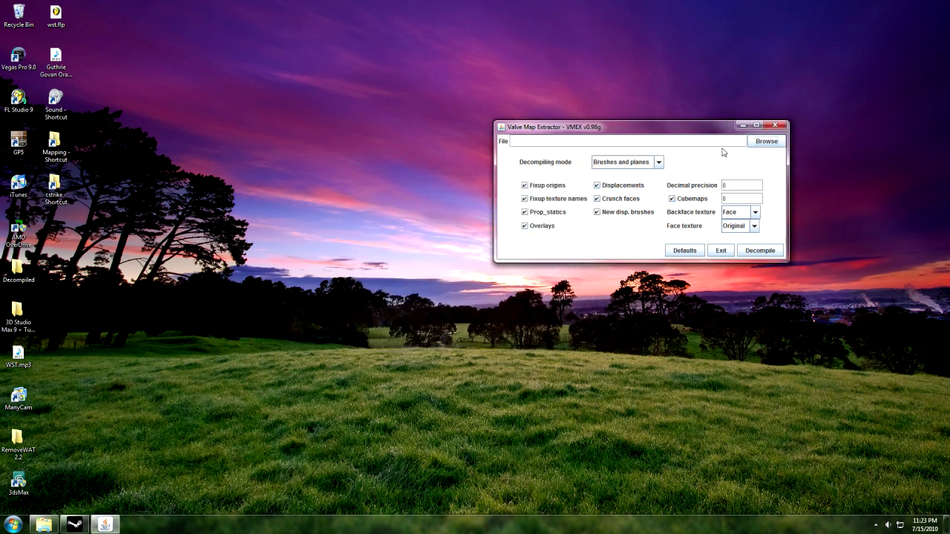
- Load bhop_advi.bsp from the desktop's Decompiled folder and decompile it in Brushes and planes mode
{"action": "left_click", "coordinate": [765, 141]}
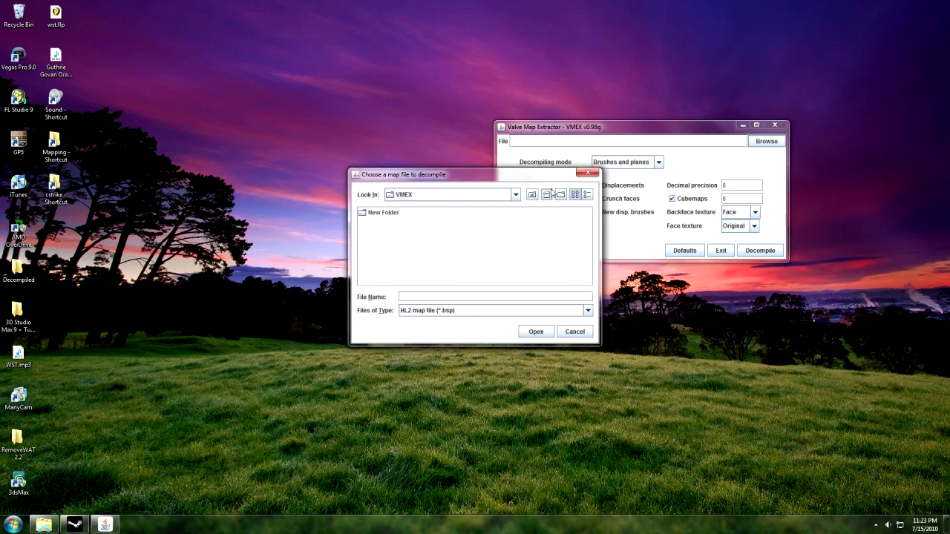
{"action": "double_click", "coordinate": [505, 212]}
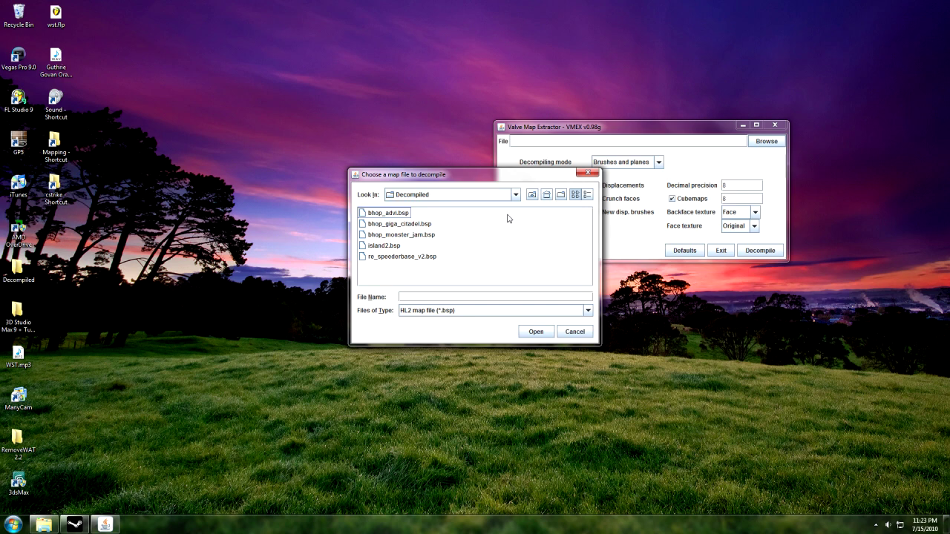
{"action": "left_click", "coordinate": [401, 214]}
{"action": "left_click", "coordinate": [400, 215]}
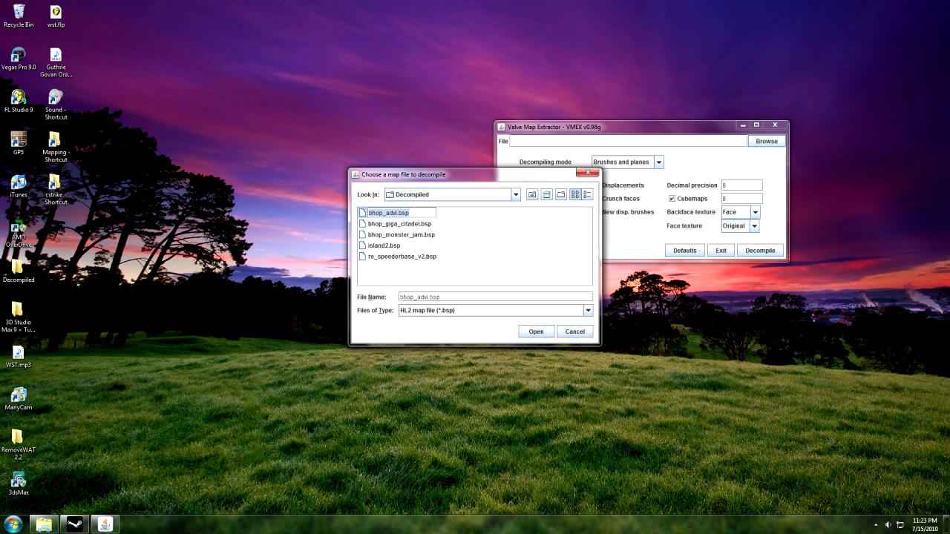
{"action": "left_click", "coordinate": [537, 332]}
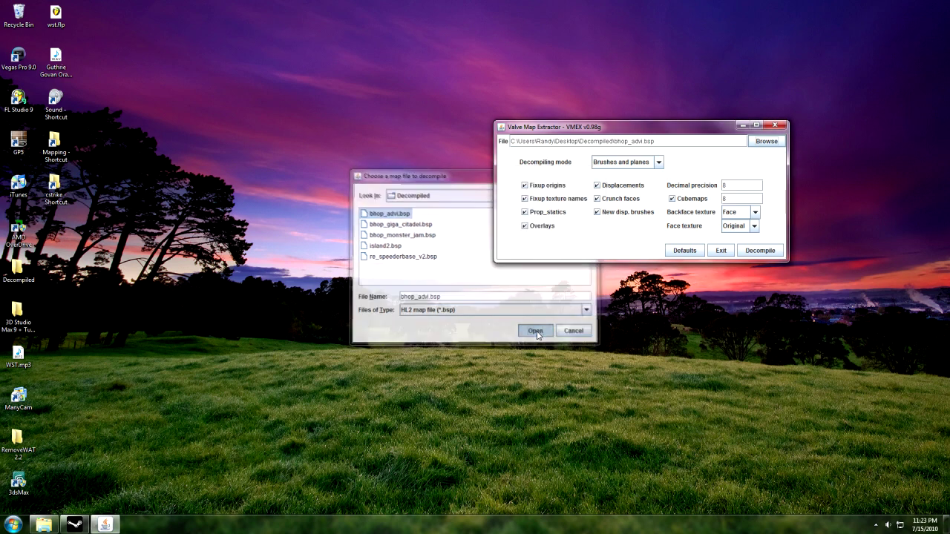
{"action": "left_click", "coordinate": [749, 252]}
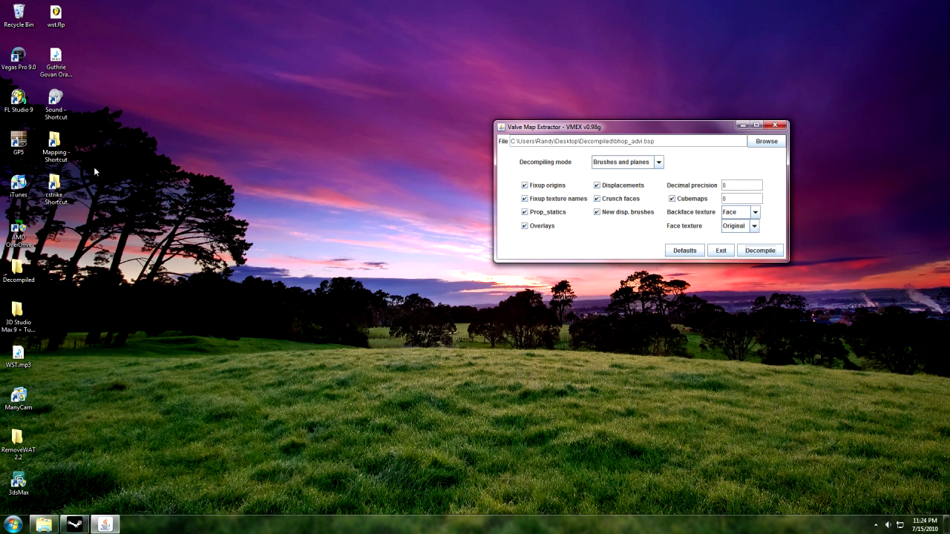
- Check the desktop's Decompiled folder for bhop_advi_d.vmf, and close both the folder and the map extractor
{"action": "double_click", "coordinate": [28, 274]}
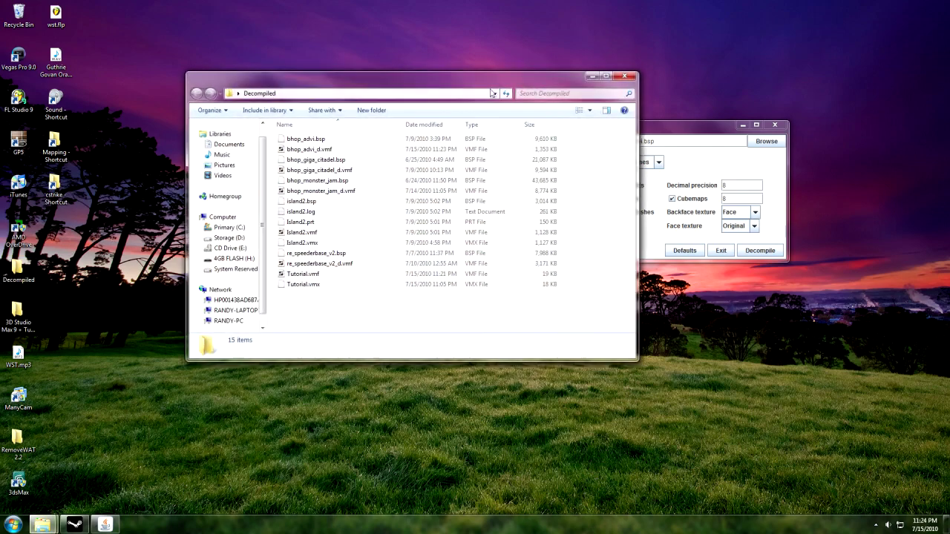
{"action": "left_click_drag", "start_coordinate": [499, 86], "coordinate": [390, 216]}
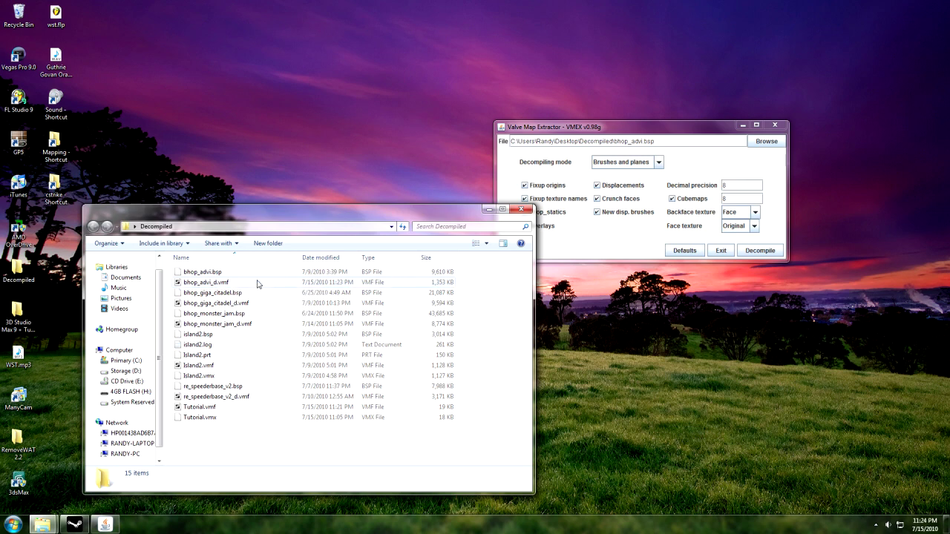
{"action": "left_click", "coordinate": [531, 210]}
{"action": "left_click", "coordinate": [775, 126]}
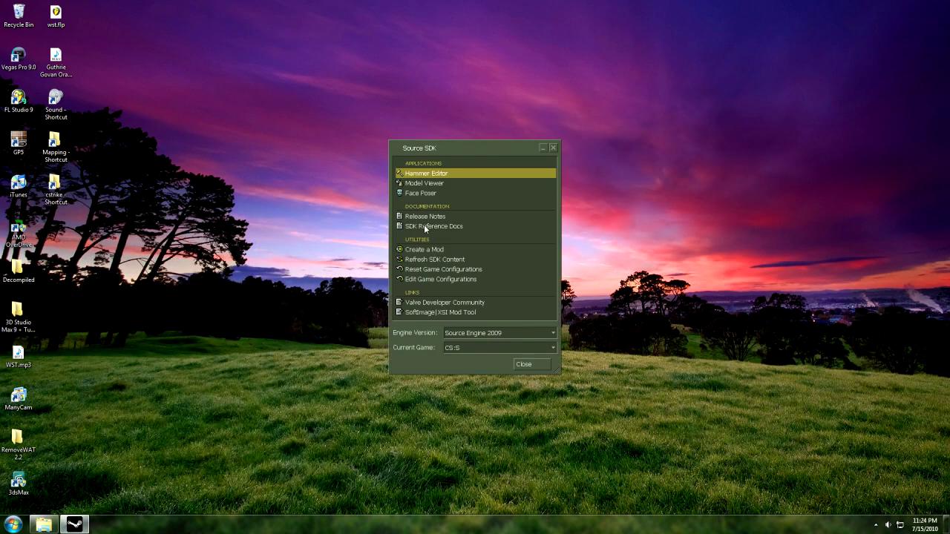
- Minimize the Source SDK launcher and open bhop_advi_d.vmf from the Decompiled folder in Hammer Editor
{"action": "left_click", "coordinate": [543, 148]}
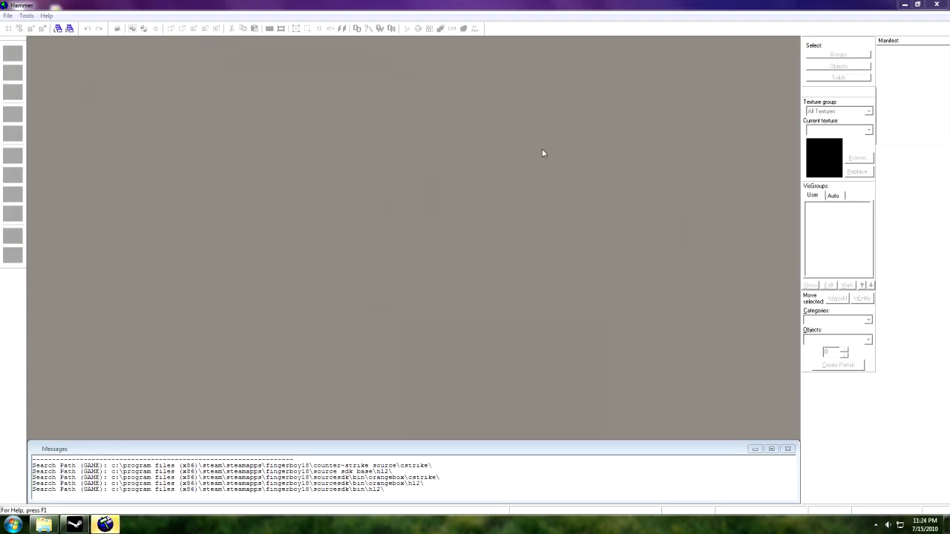
{"action": "left_click", "coordinate": [7, 16]}
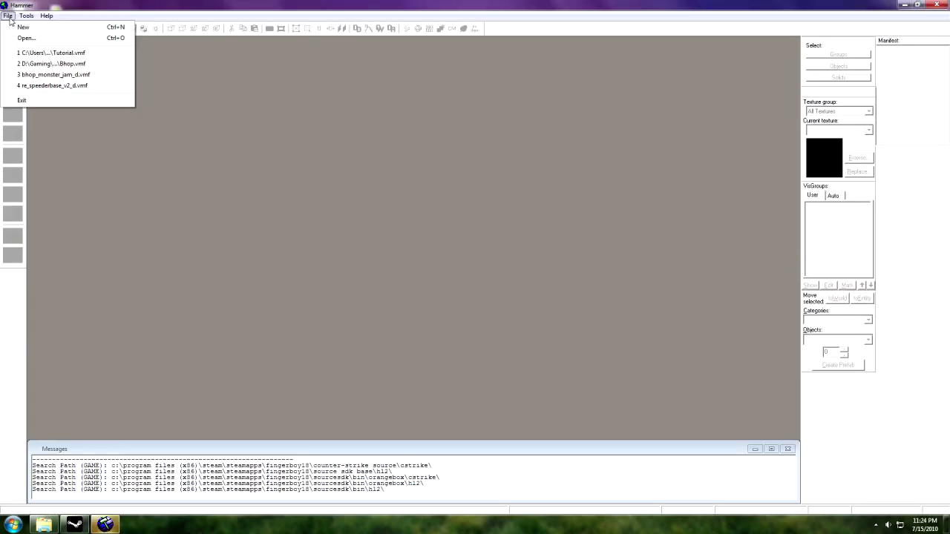
{"action": "left_click", "coordinate": [26, 38]}
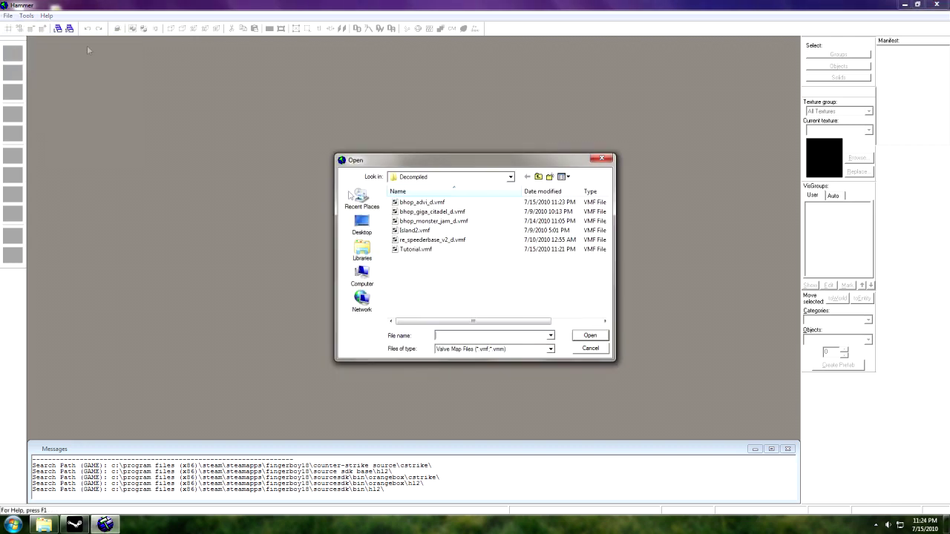
{"action": "double_click", "coordinate": [454, 201]}
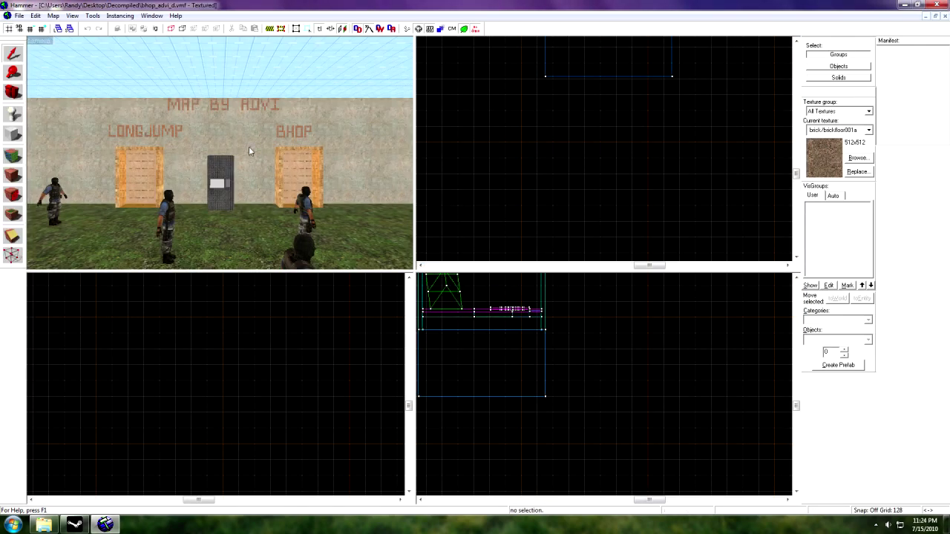
- Fly through the decompiled map in the 3D camera view to examine the lettered wall, doorways and player spawns
{"action": "key", "text": "z"}
{"action": "key", "text": "w"}
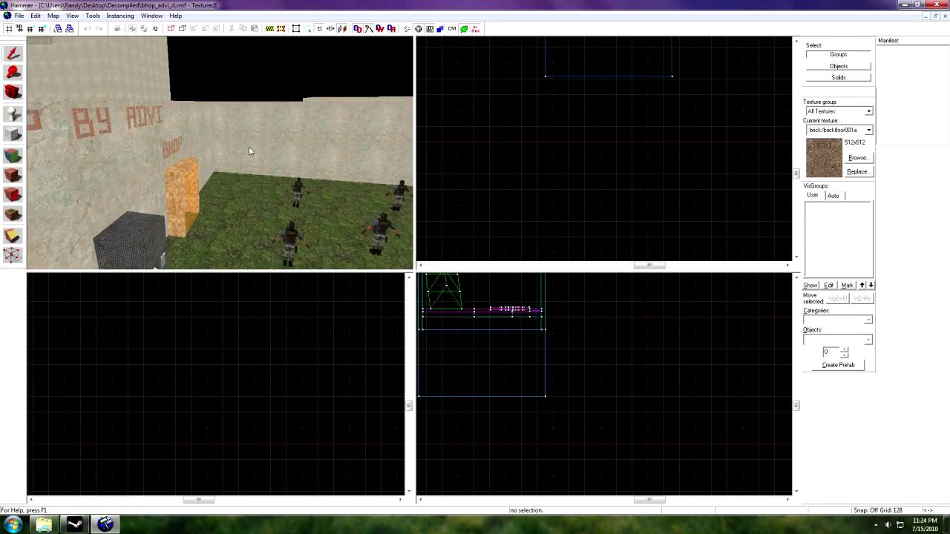
{"action": "left_click_drag", "start_coordinate": [249, 146], "coordinate": [249, 146]}
{"action": "key", "text": "Left"}
{"action": "key", "text": "w"}
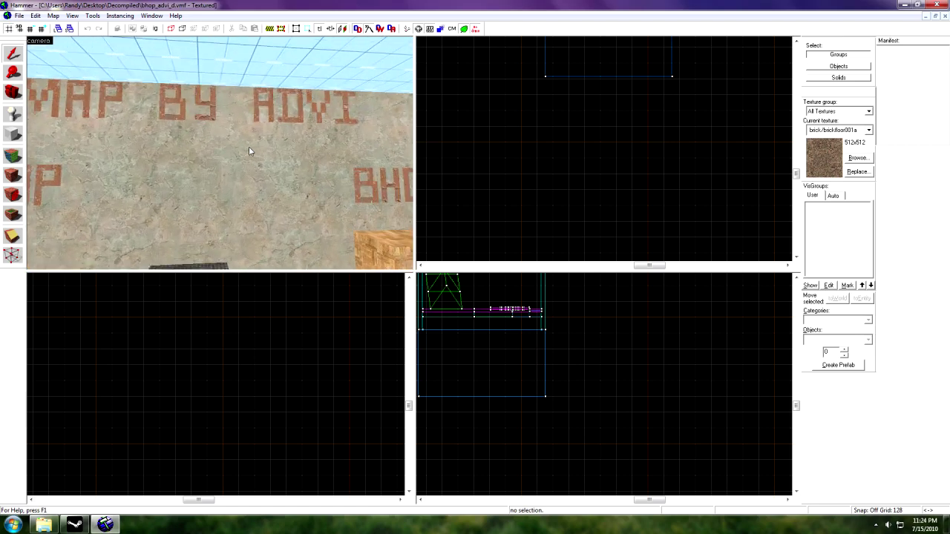
{"action": "key", "text": "s"}
{"action": "key", "text": "s"}
{"action": "key", "text": "Right"}
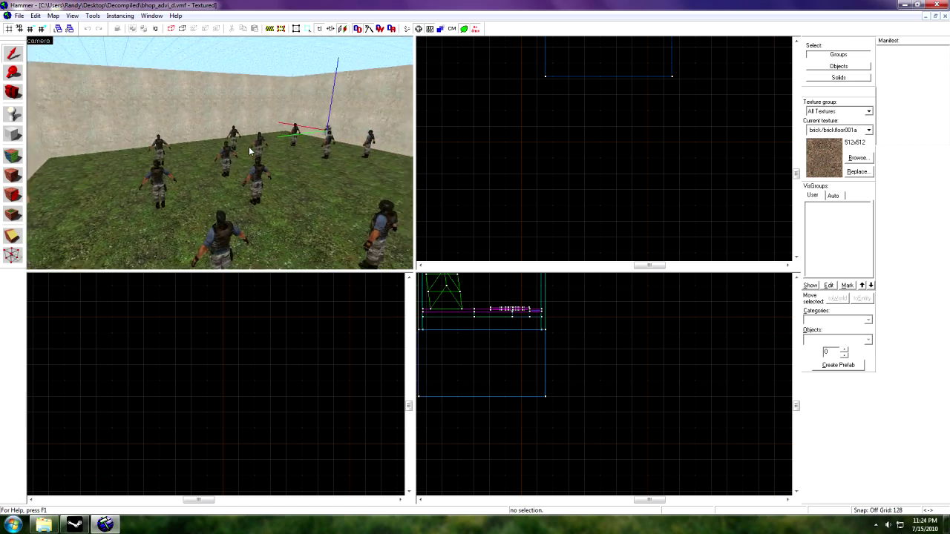
- Fly the 3D camera out of the player spawn room to examine the map's outer walls and sky-textured roof
{"action": "key", "text": "Up"}
{"action": "key", "text": "w"}
{"action": "key", "text": "Right"}
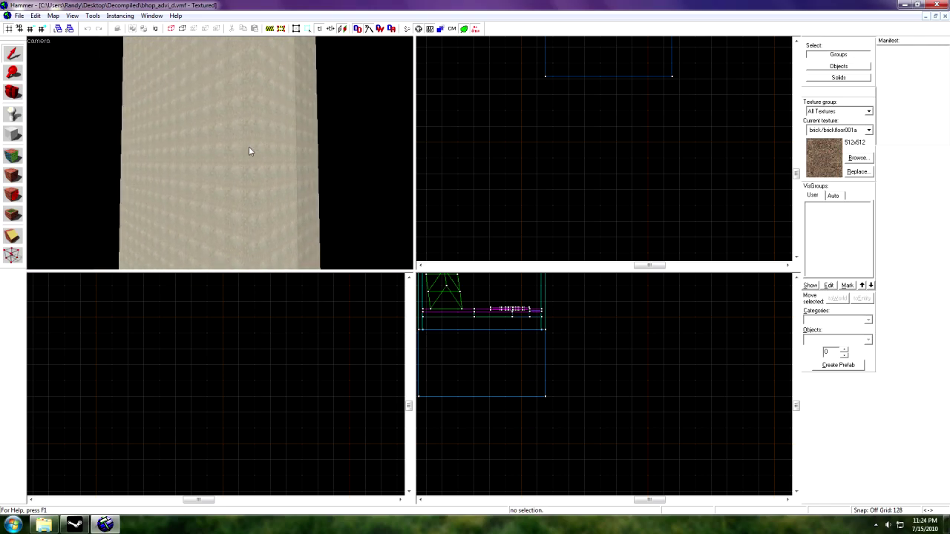
{"action": "key", "text": "w"}
{"action": "key", "text": "w"}
{"action": "key", "text": "Down"}
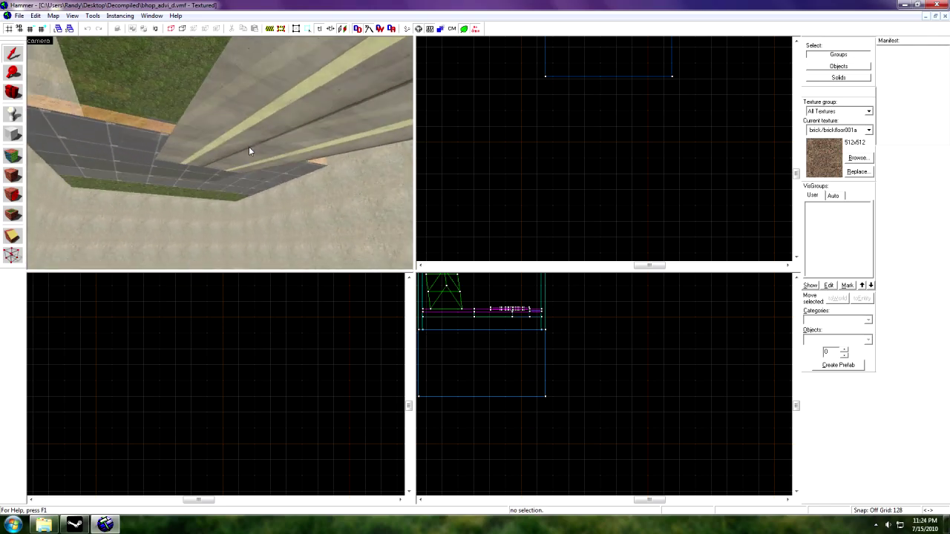
{"action": "key", "text": "Up"}
{"action": "key", "text": "Down"}
{"action": "key", "text": "w"}
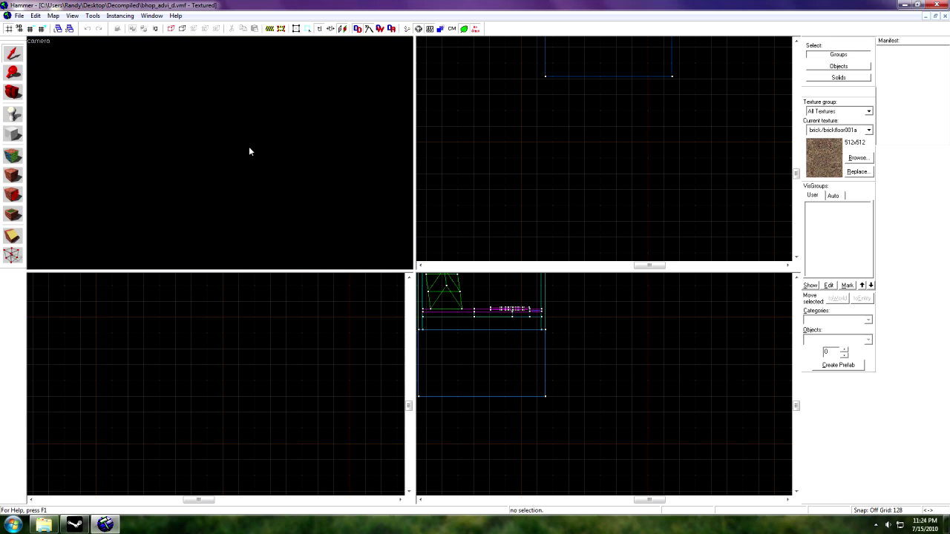
{"action": "key", "text": "Up"}
{"action": "key", "text": "Down"}
{"action": "key", "text": "w"}
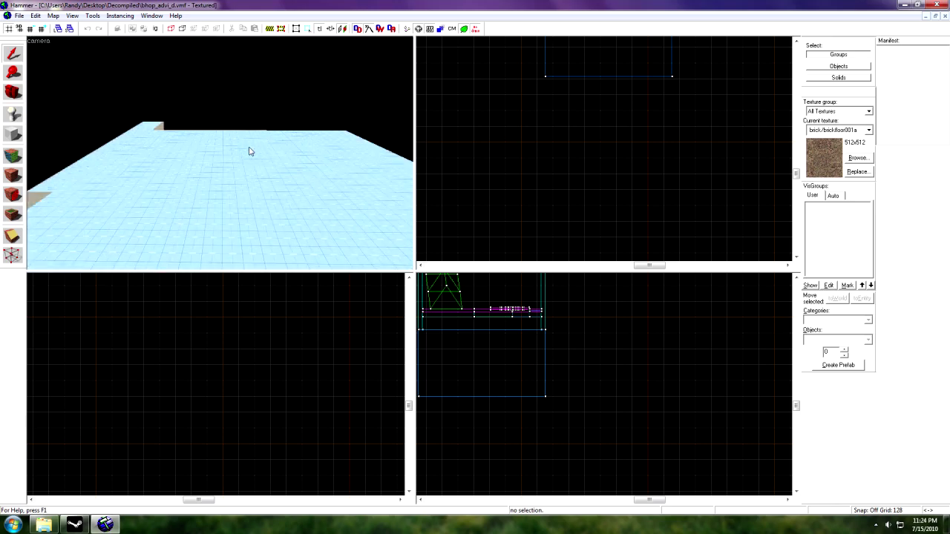
- Examine the open-sky jump room with its brick-coloured floor, grey blocks, grass ledges and green teleport destinations
{"action": "key", "text": "w"}
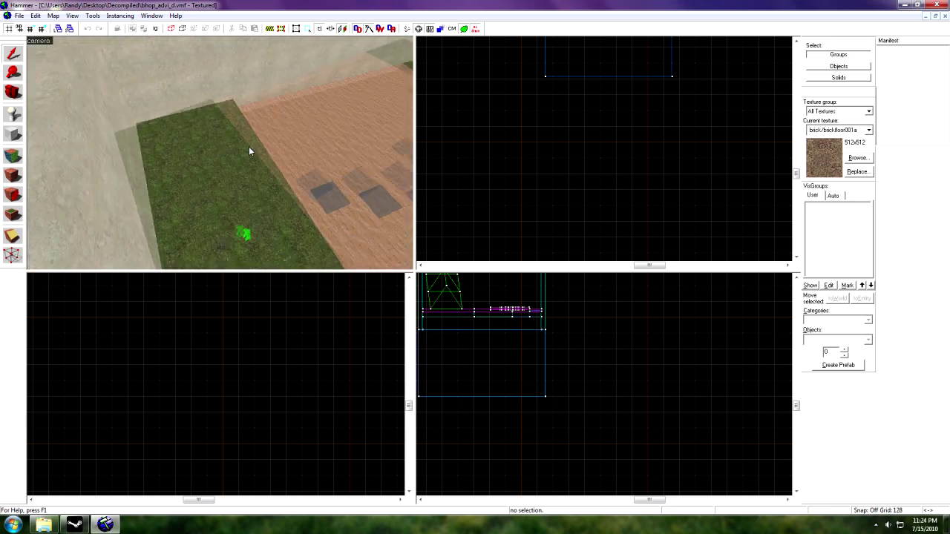
{"action": "key", "text": "w"}
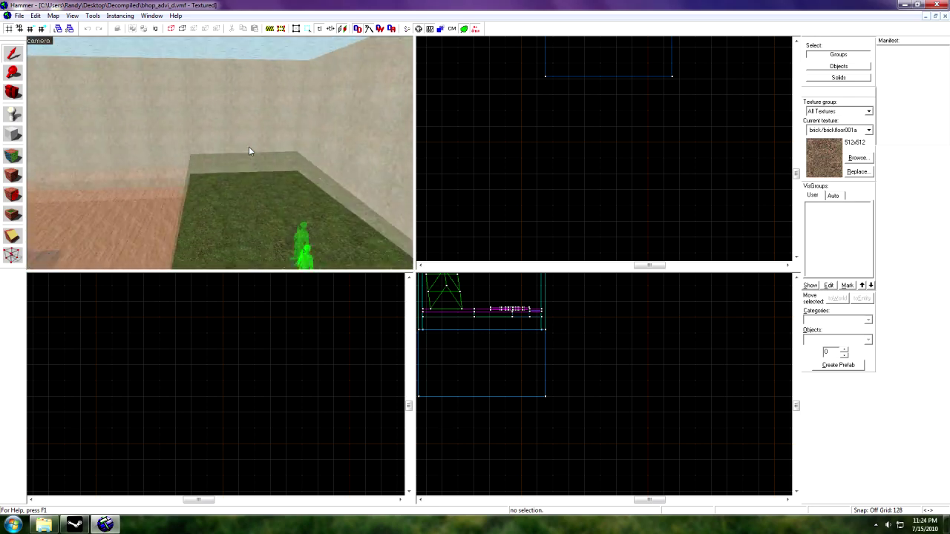
{"action": "key", "text": "s"}
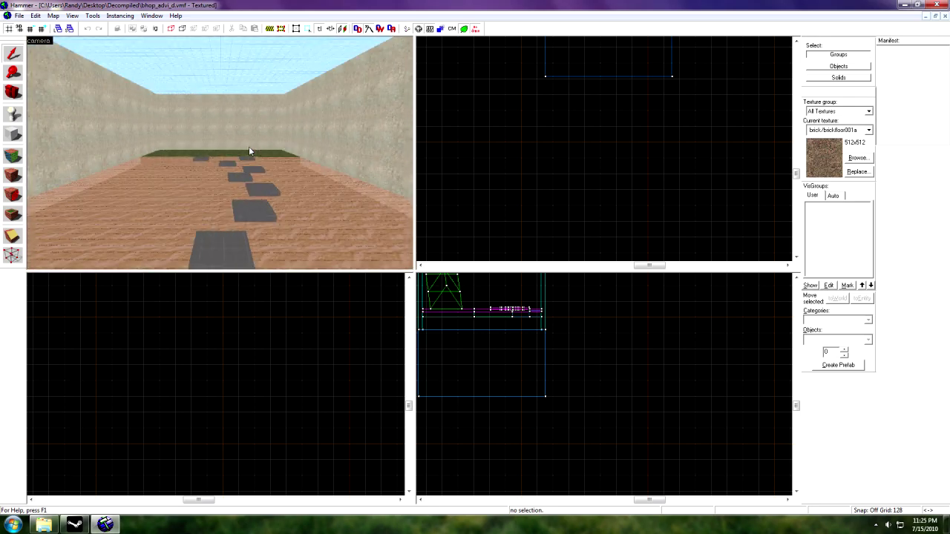
{"action": "key", "text": "w"}
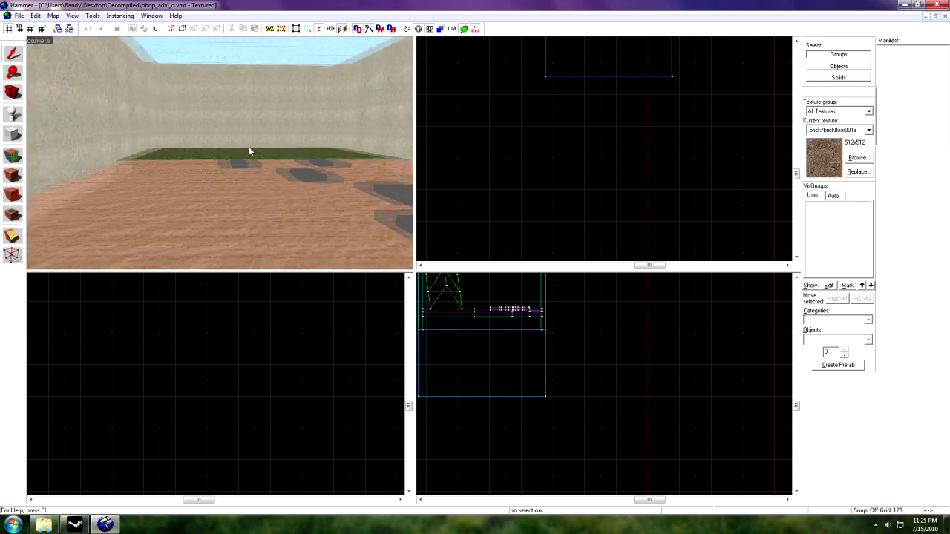
{"action": "key", "text": "w"}
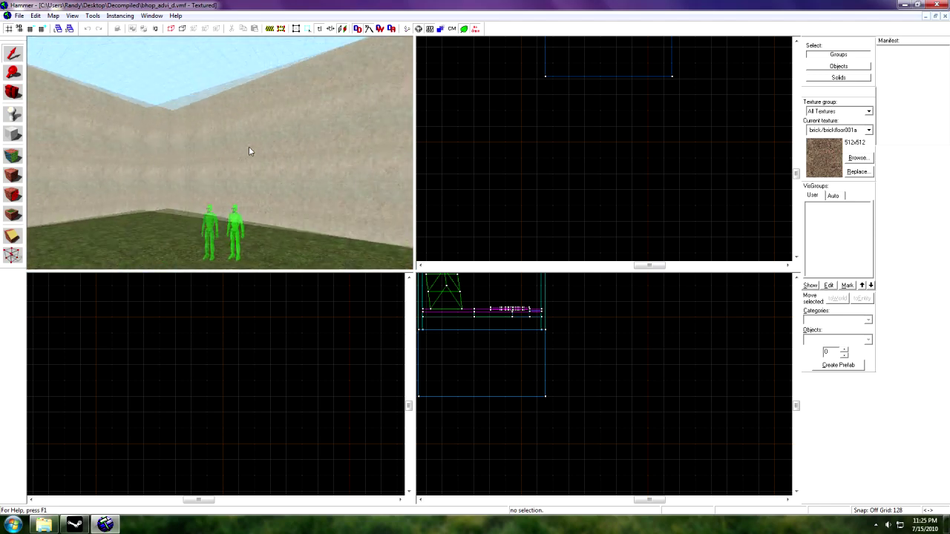
{"action": "key", "text": "Left"}
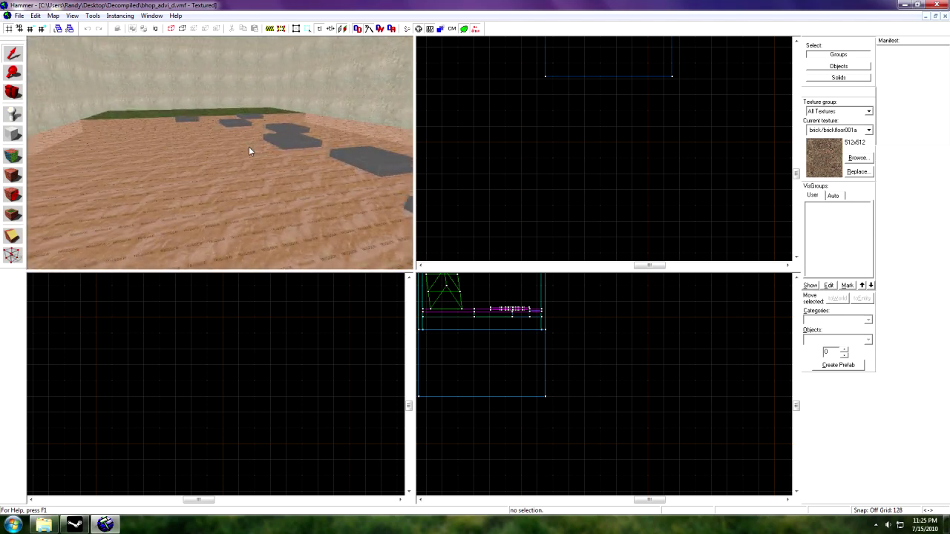
{"action": "key", "text": "w"}
{"action": "key", "text": "Down"}
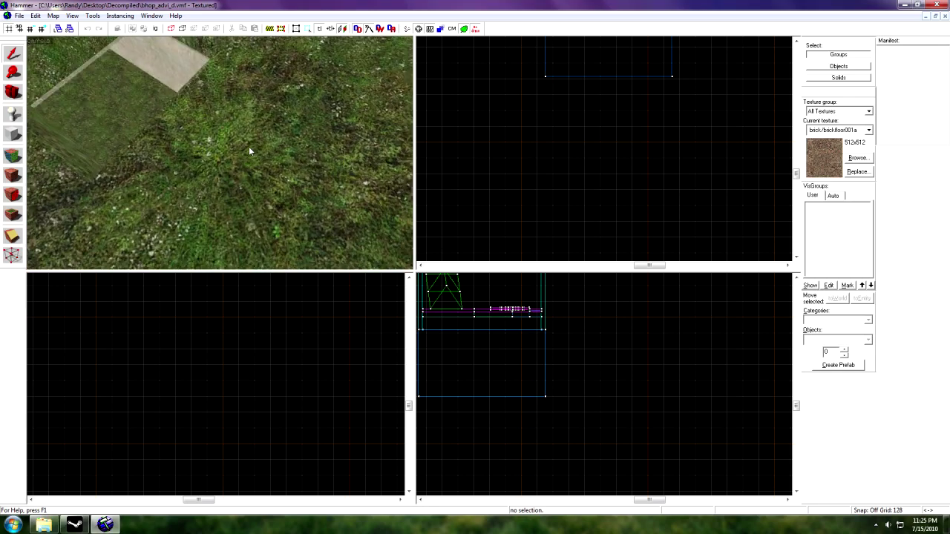
- Explore the grass-ceilinged level in the 3D view, examining the stepped wooden floors, grey jump blocks and green teleport destinations
{"action": "key", "text": "Right"}
{"action": "key", "text": "Up"}
{"action": "key", "text": "Left"}
{"action": "key", "text": "w"}
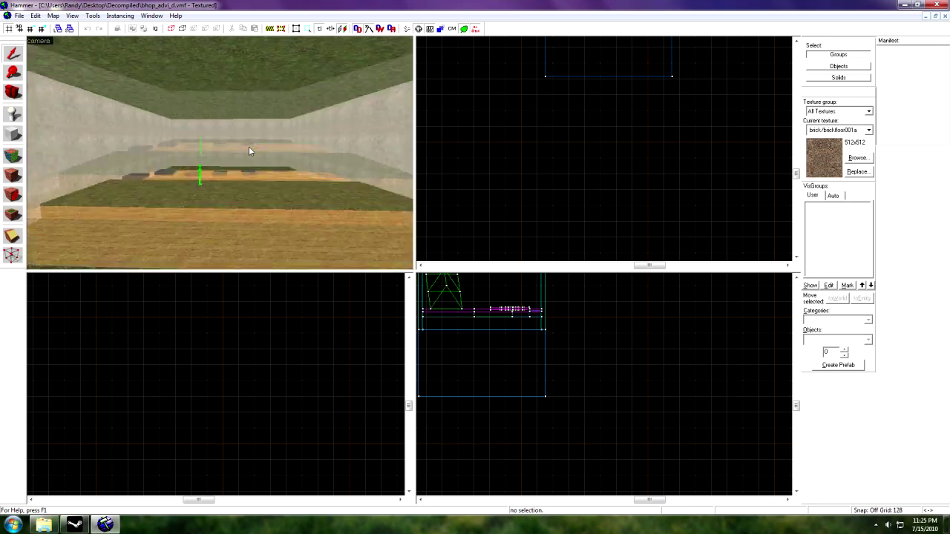
{"action": "key", "text": "w"}
{"action": "key", "text": "Down"}
{"action": "key", "text": "Left"}
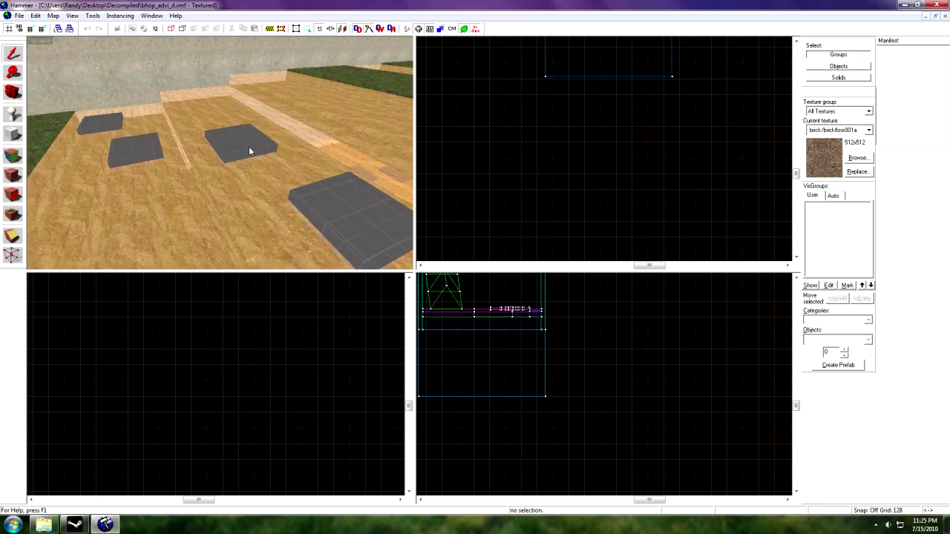
{"action": "key", "text": "Up"}
{"action": "key", "text": "Right"}
{"action": "key", "text": "w"}
{"action": "key", "text": "d"}
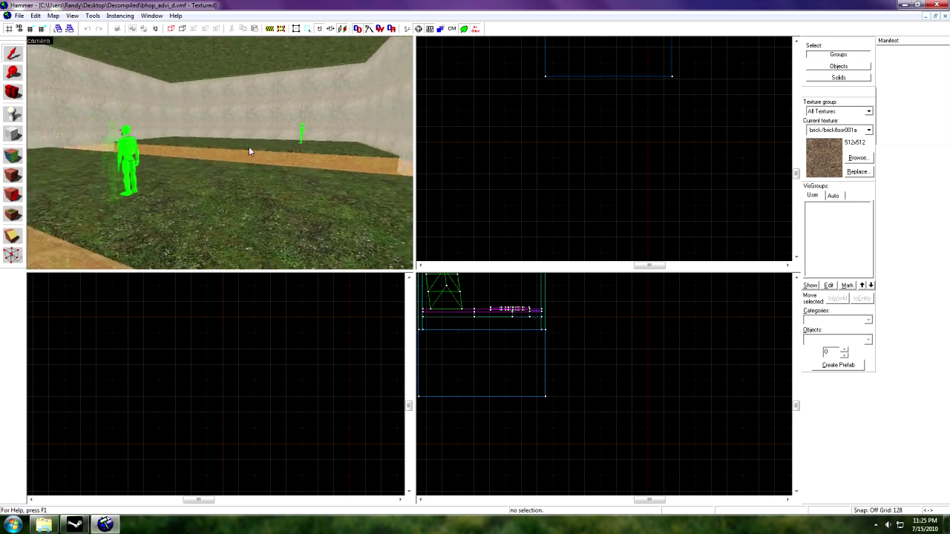
{"action": "key", "text": "s"}
{"action": "key", "text": "Up"}
{"action": "key", "text": "w"}
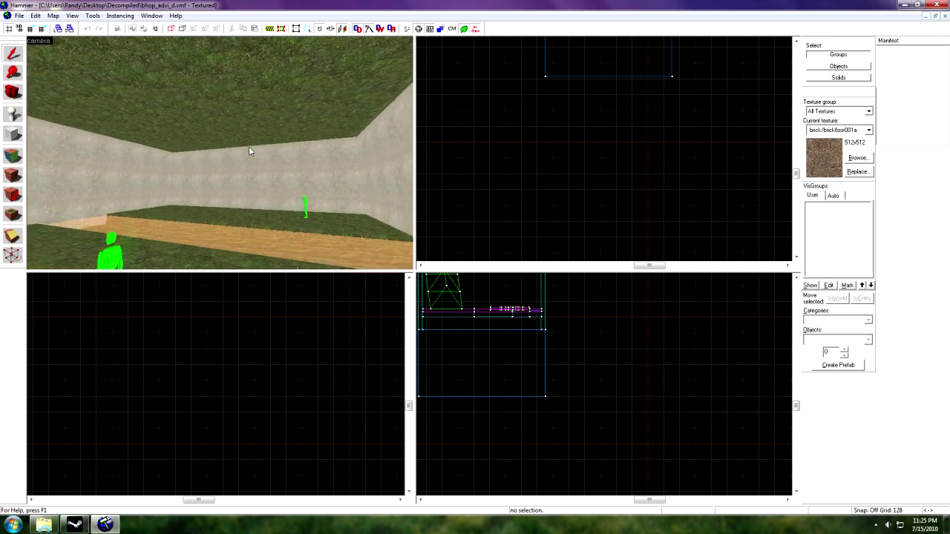
{"action": "key", "text": "Right"}
{"action": "key", "text": "Down"}
{"action": "key", "text": "Left"}
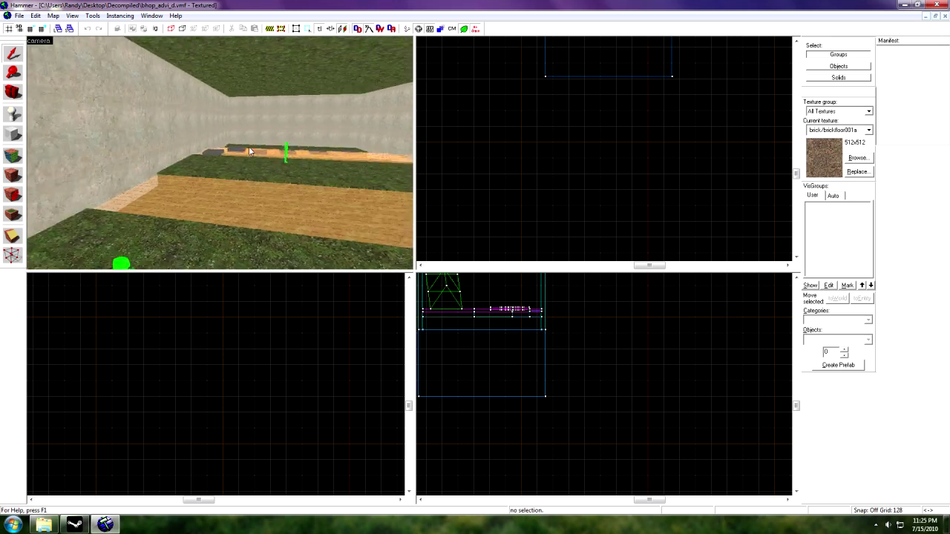
- Open the properties of the wooden floor strip between the grass platforms and inspect its name and remote destination
{"action": "key", "text": "Down"}
{"action": "key", "text": "Right"}
{"action": "key", "text": "Up"}
{"action": "key", "text": "Right"}
{"action": "key", "text": "w"}
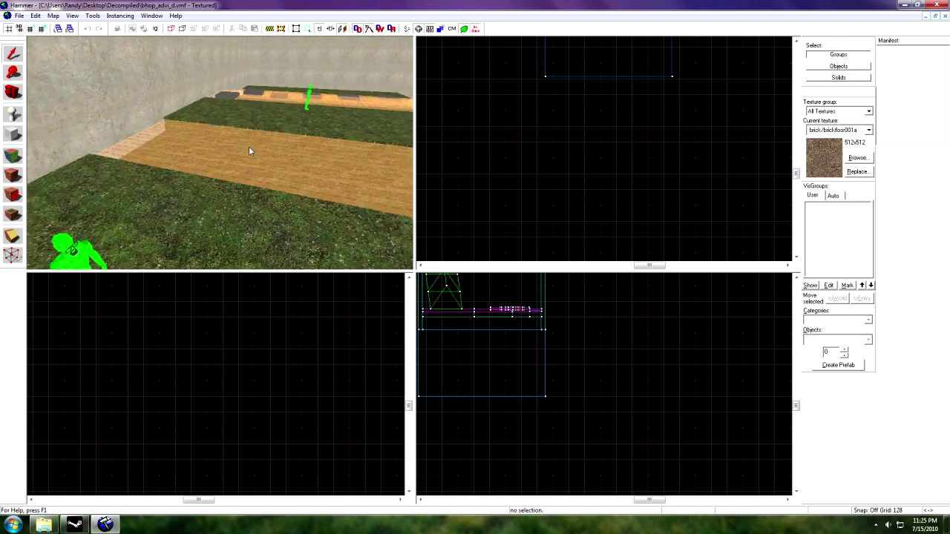
{"action": "key", "text": "Left"}
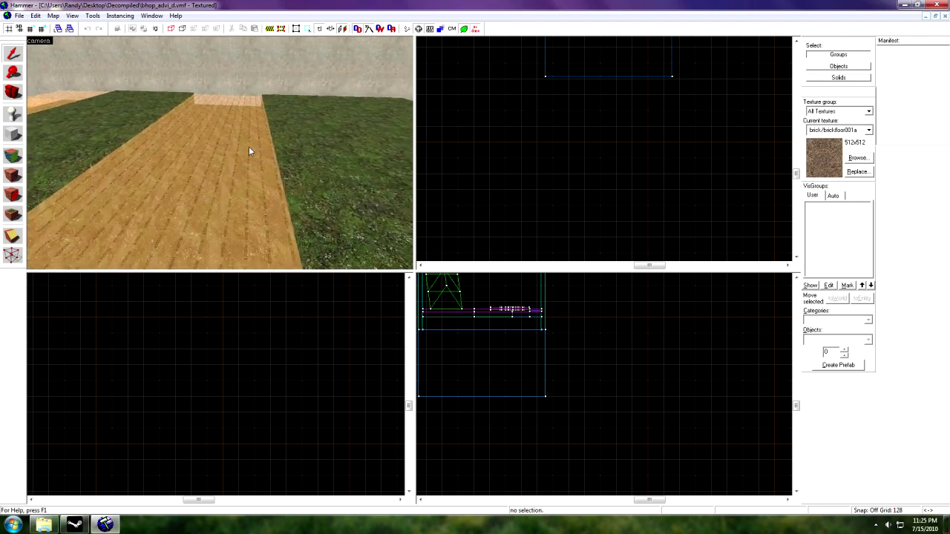
{"action": "double_click", "coordinate": [248, 147]}
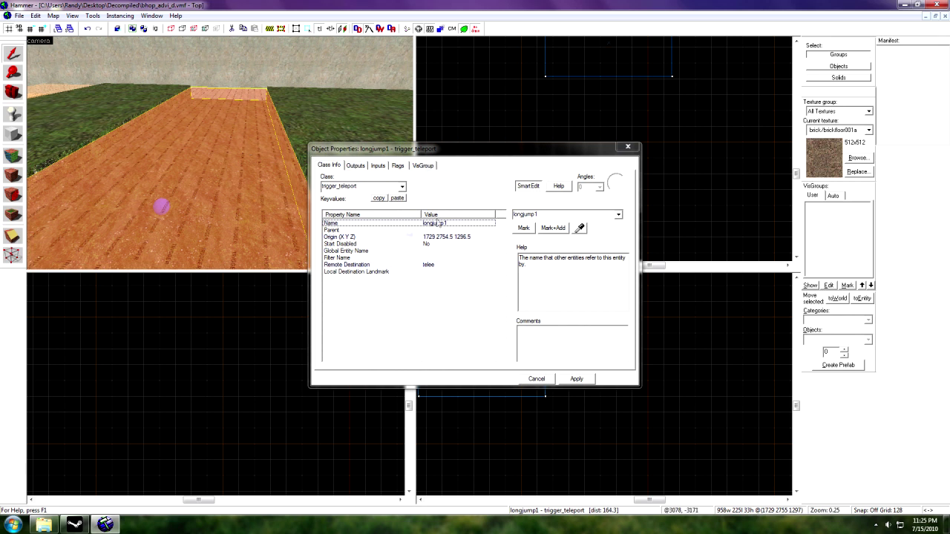
{"action": "left_click", "coordinate": [387, 223]}
{"action": "left_click", "coordinate": [369, 264]}
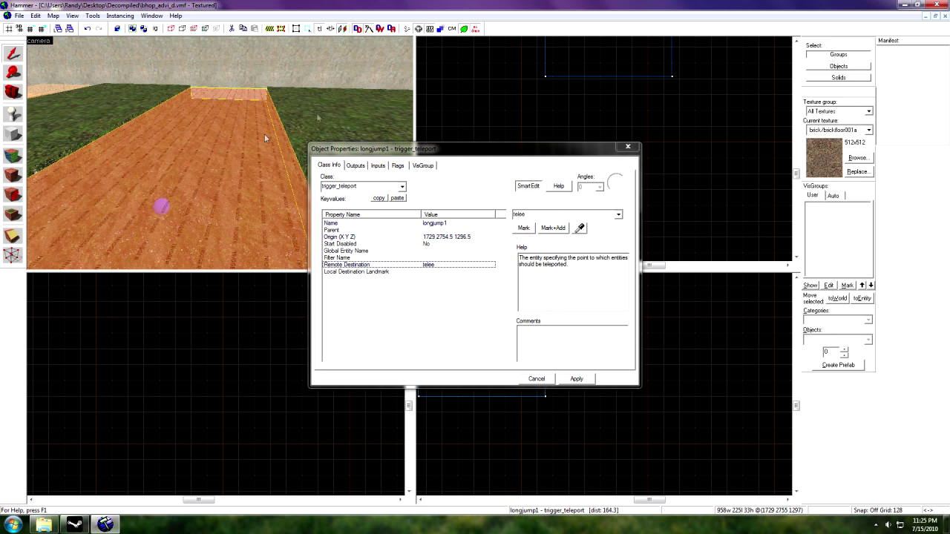
- Mark the trigger's remote destination entity telee, close the object properties, and view the entity in the 3D camera
{"action": "left_click", "coordinate": [527, 230]}
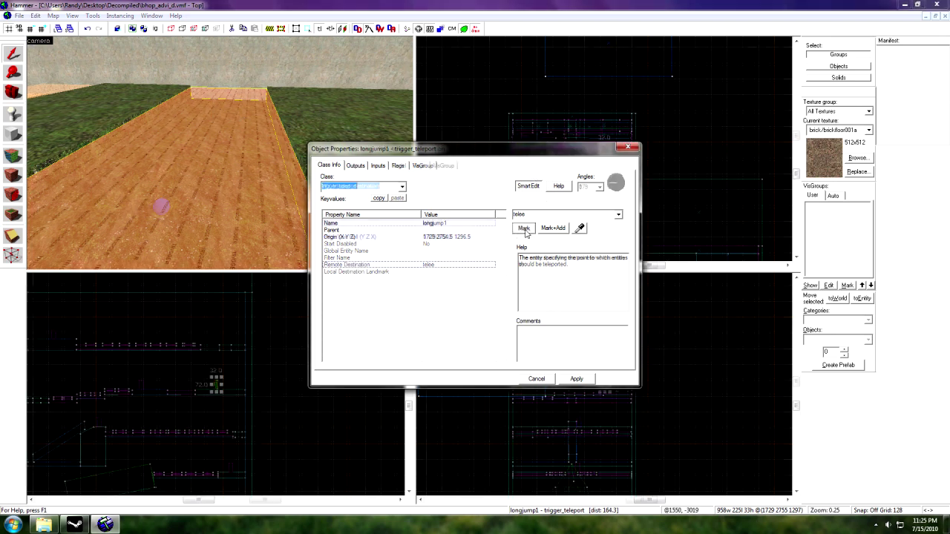
{"action": "left_click", "coordinate": [627, 147]}
{"action": "left_click_drag", "start_coordinate": [318, 144], "coordinate": [318, 146]}
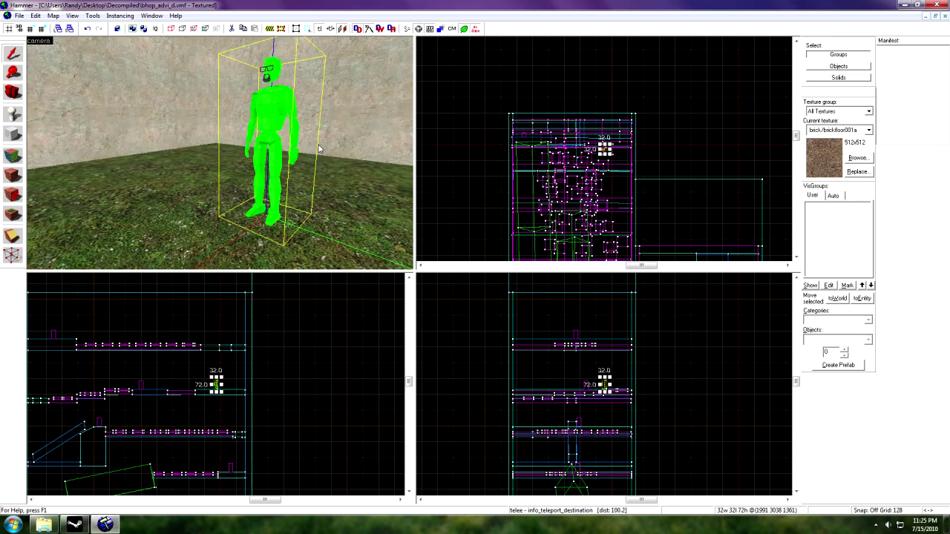
- Examine the area around the marked teleport destination, including the wooden floors, jump blocks and walls, and clear the selection
{"action": "key", "text": "s"}
{"action": "key", "text": "d"}
{"action": "key", "text": "w"}
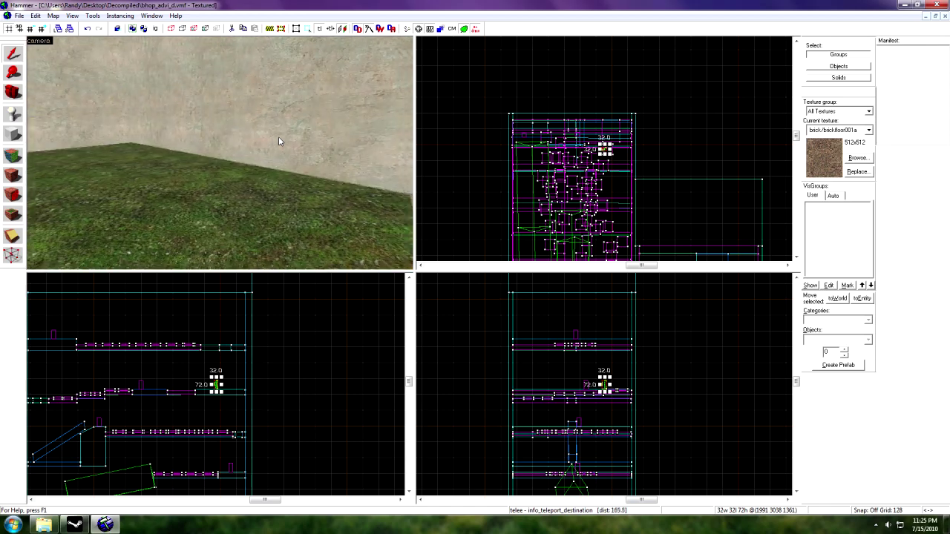
{"action": "key", "text": "w"}
{"action": "key", "text": "Left"}
{"action": "key", "text": "s"}
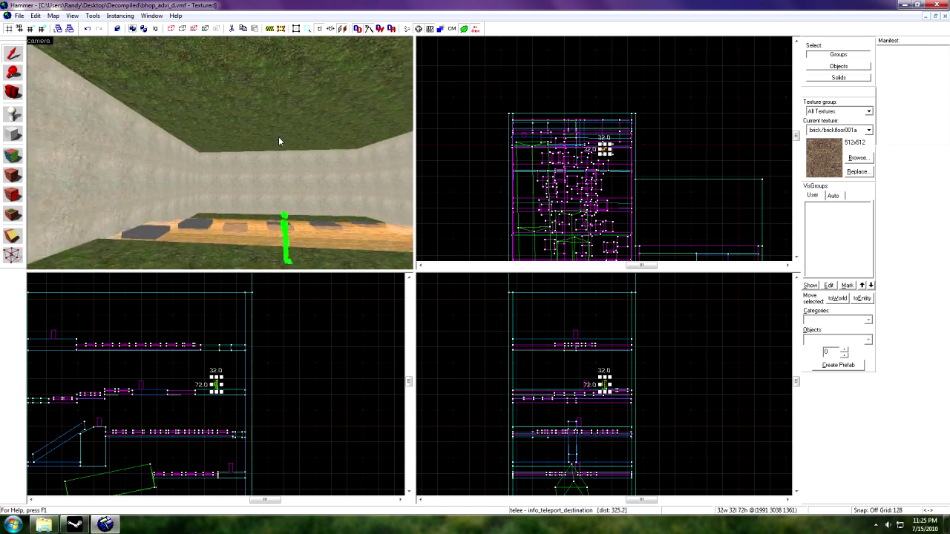
{"action": "key", "text": "w"}
{"action": "key", "text": "Right"}
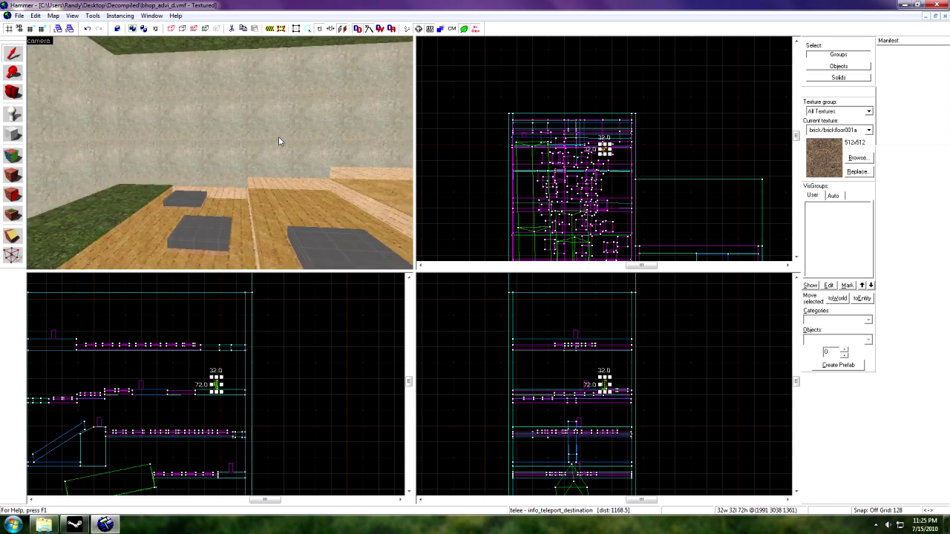
{"action": "key", "text": "Right"}
{"action": "key", "text": "w"}
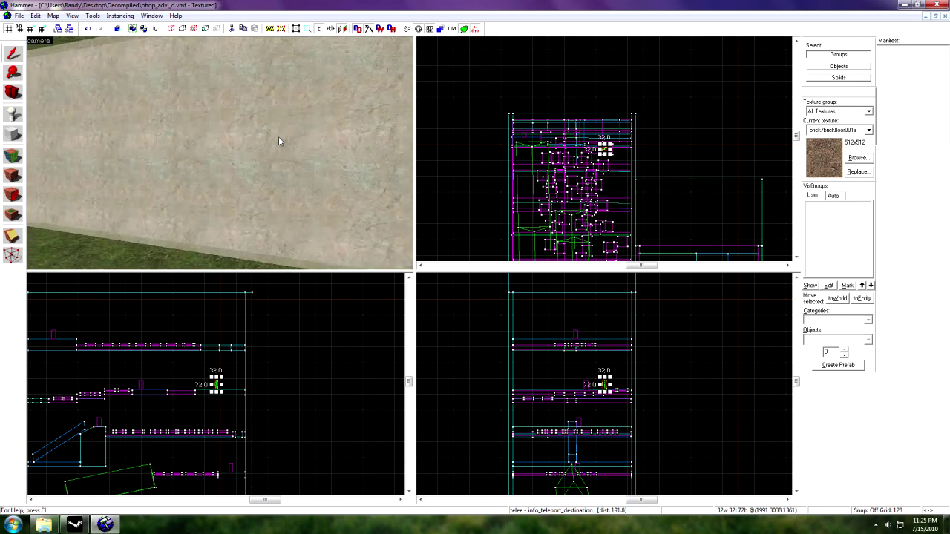
{"action": "key", "text": "w"}
{"action": "key", "text": "Left"}
{"action": "key", "text": "s"}
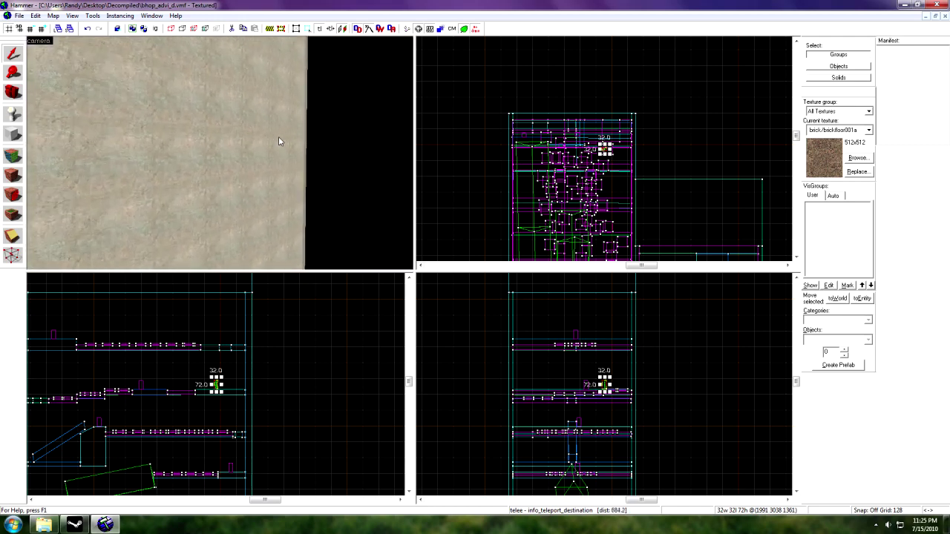
{"action": "key", "text": "w"}
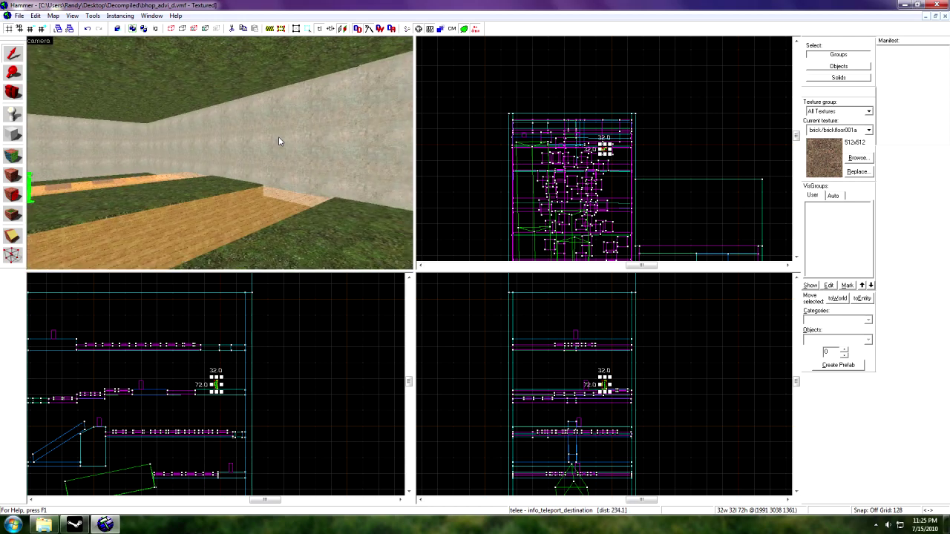
{"action": "key", "text": "w"}
{"action": "key", "text": "Escape"}
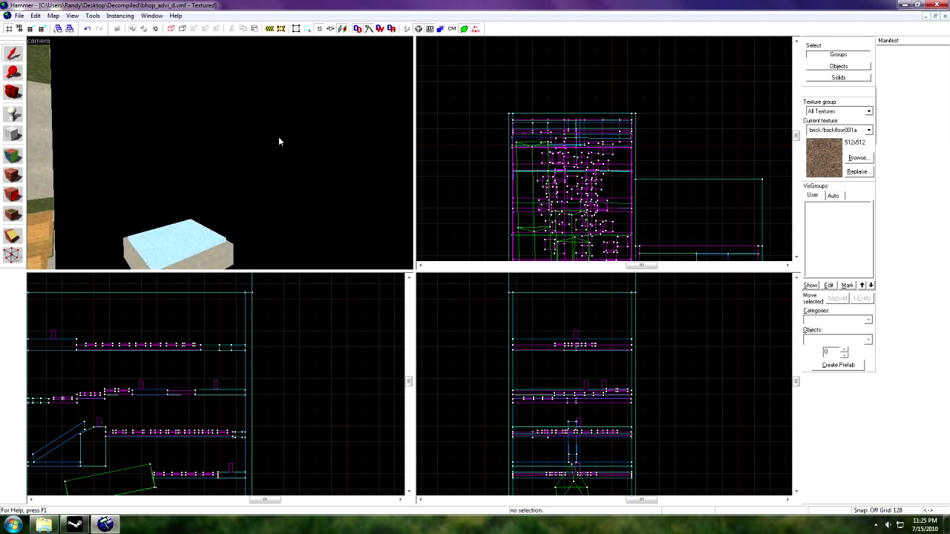
{"action": "key", "text": "Left"}
{"action": "key", "text": "Left"}
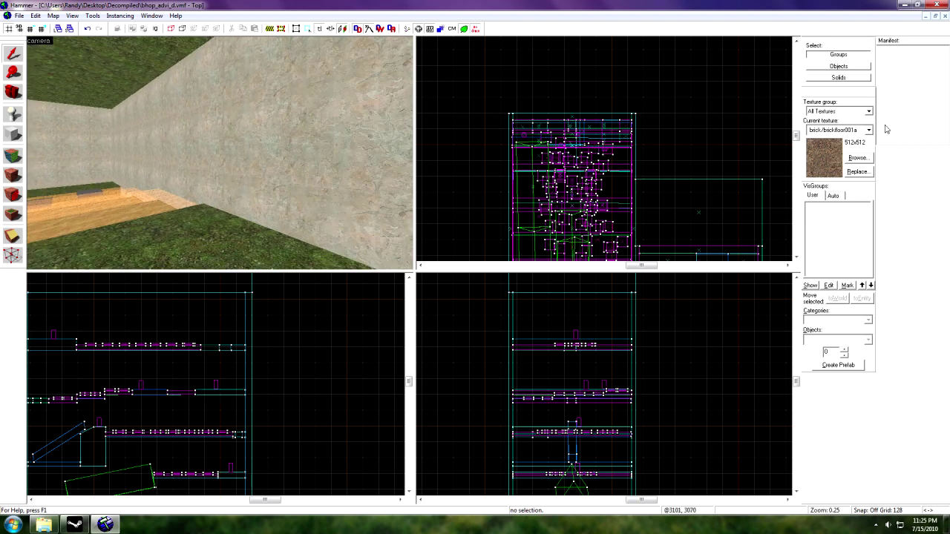
- Close Hammer Editor without saving the changes to bhop_advi_d.vmf
{"action": "left_click", "coordinate": [937, 4]}
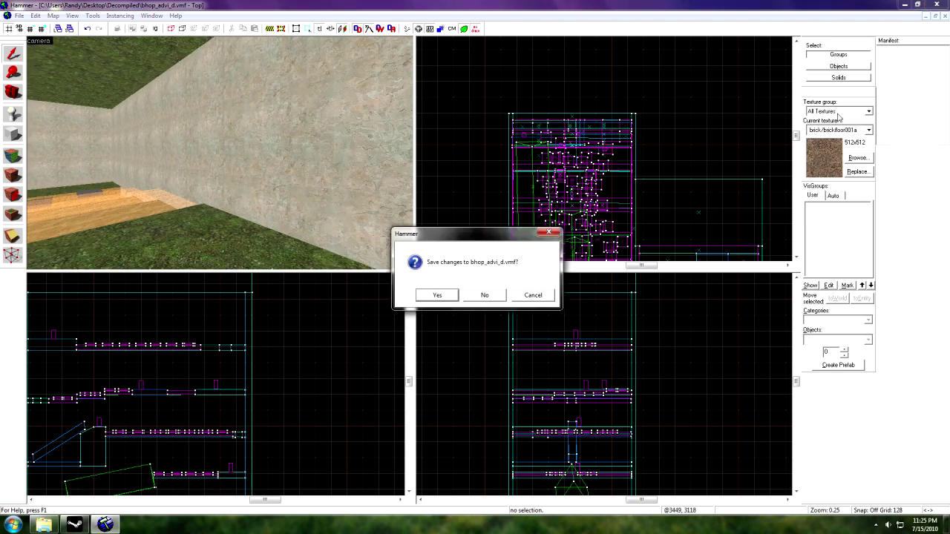
{"action": "left_click", "coordinate": [485, 294]}
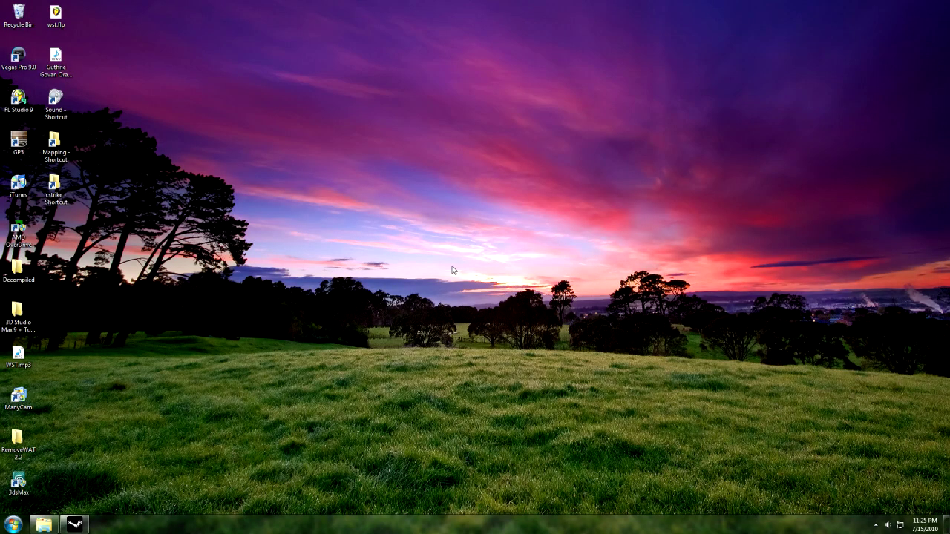
- Open the Mapping folder from its desktop shortcut, maximize the window, and go to PakRat's pakrat-094 subfolder
{"action": "double_click", "coordinate": [66, 146]}
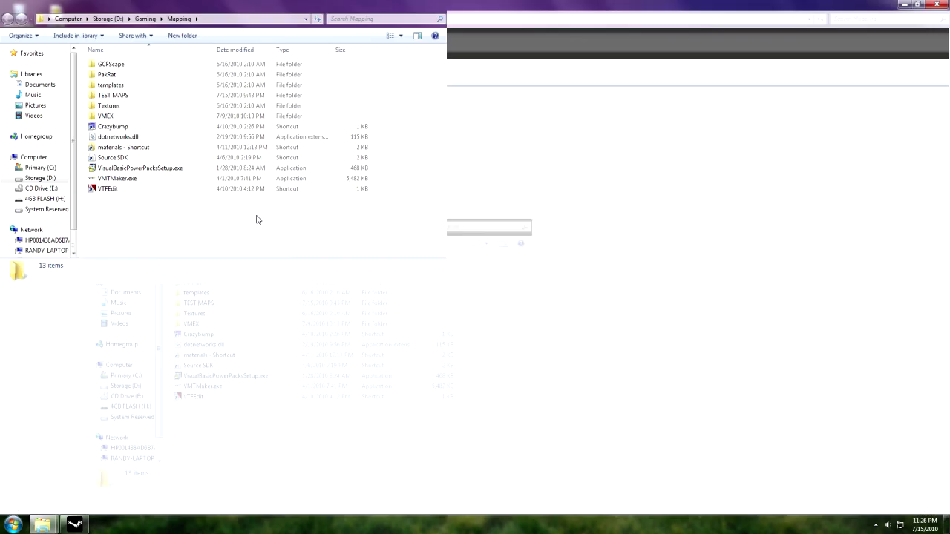
{"action": "double_click", "coordinate": [258, 216]}
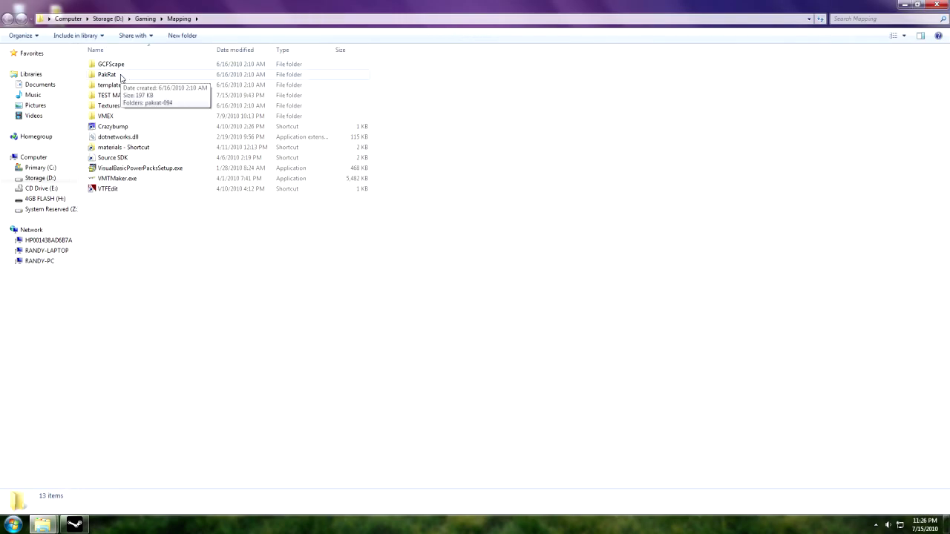
{"action": "double_click", "coordinate": [121, 75]}
{"action": "double_click", "coordinate": [121, 66]}
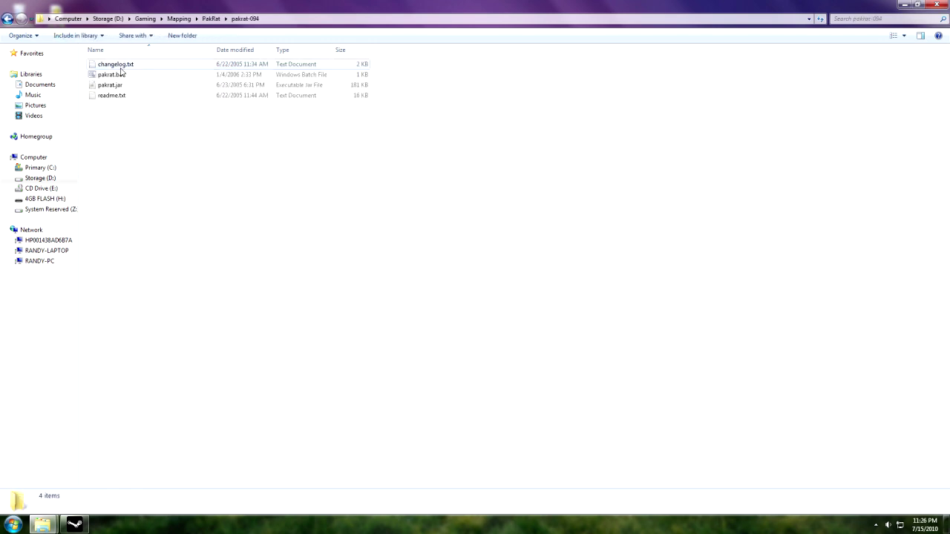
- Launch pakrat.jar, load bhop_advi.bsp from the desktop's Decompiled folder, and place the file list window clear of the console
{"action": "double_click", "coordinate": [111, 85]}
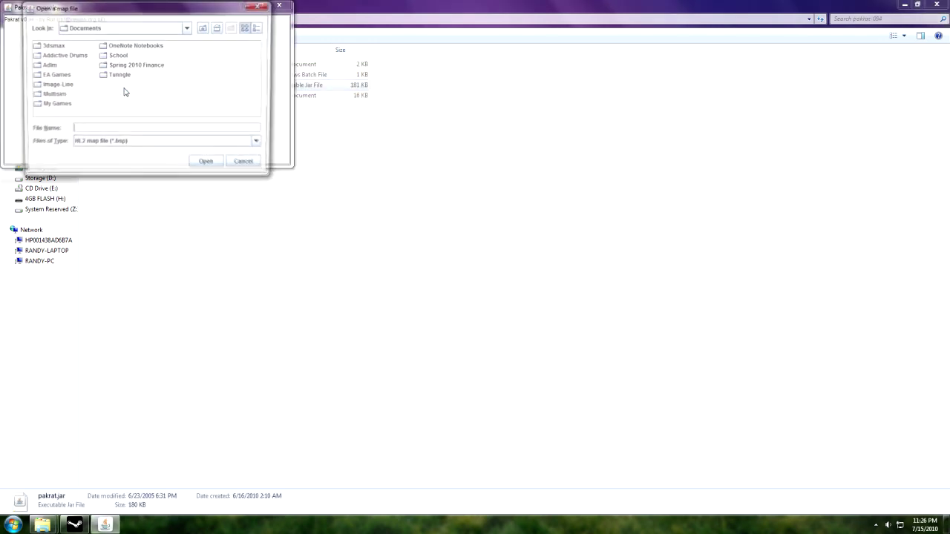
{"action": "left_click_drag", "start_coordinate": [159, 13], "coordinate": [282, 224]}
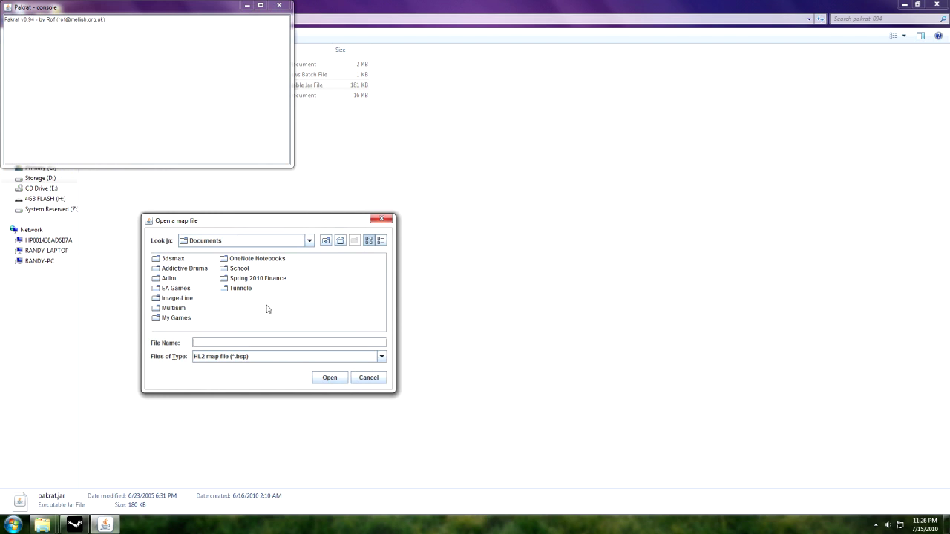
{"action": "left_click", "coordinate": [340, 241]}
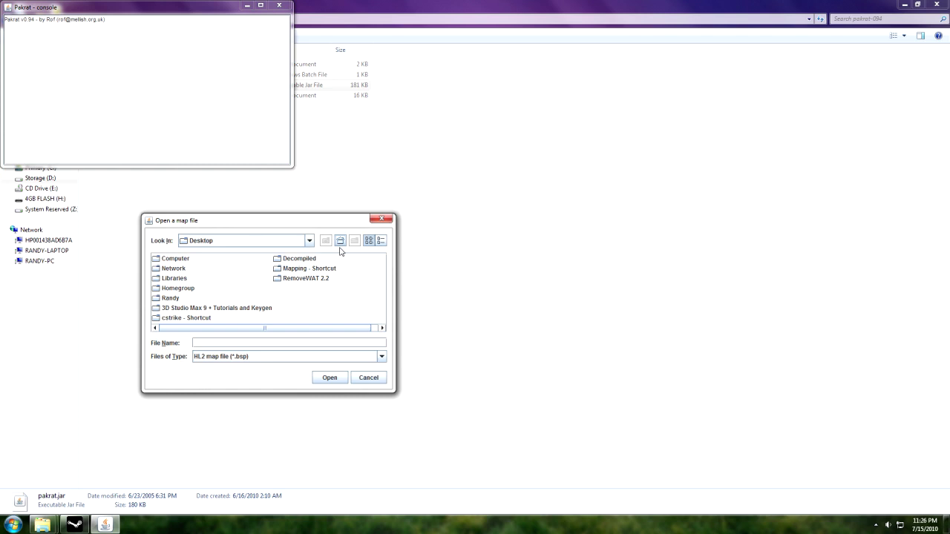
{"action": "double_click", "coordinate": [300, 259]}
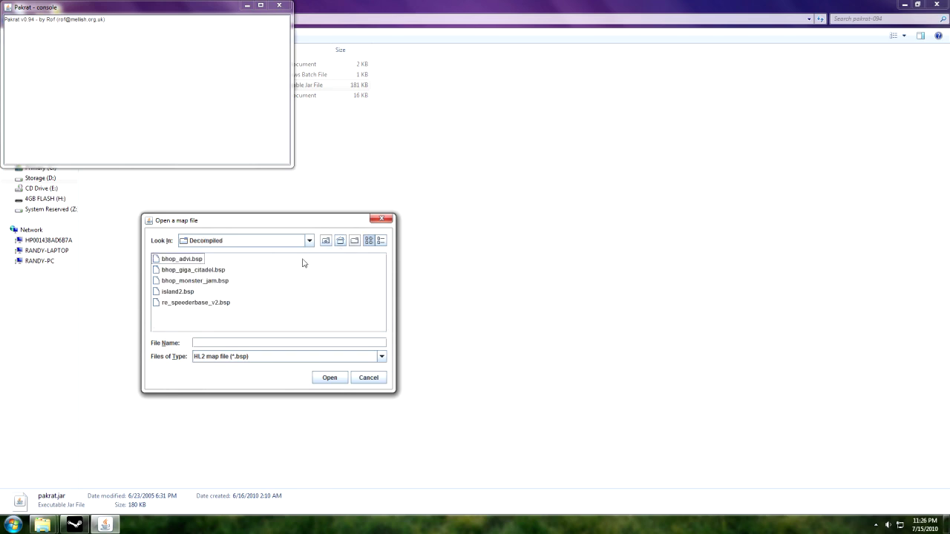
{"action": "double_click", "coordinate": [182, 259]}
{"action": "left_click_drag", "start_coordinate": [197, 13], "coordinate": [362, 190]}
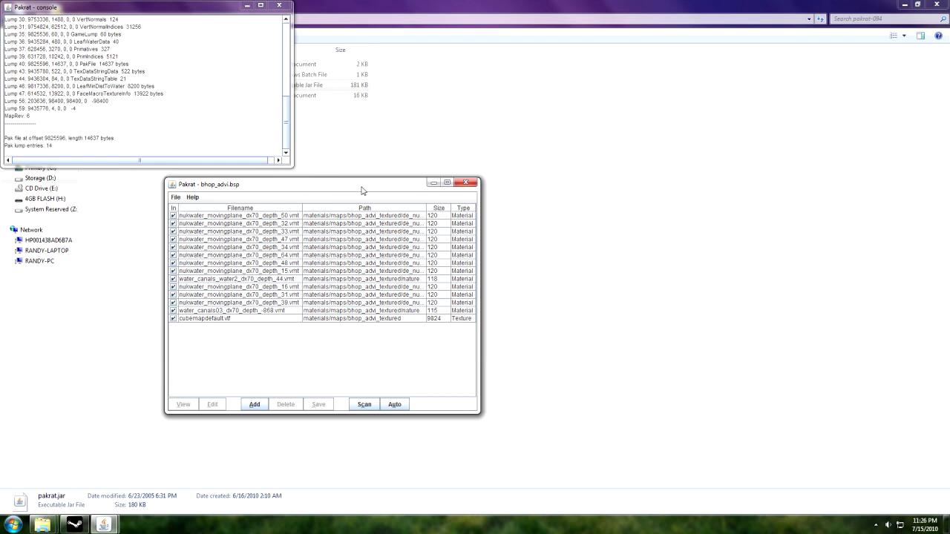
{"action": "left_click_drag", "start_coordinate": [362, 190], "coordinate": [396, 225]}
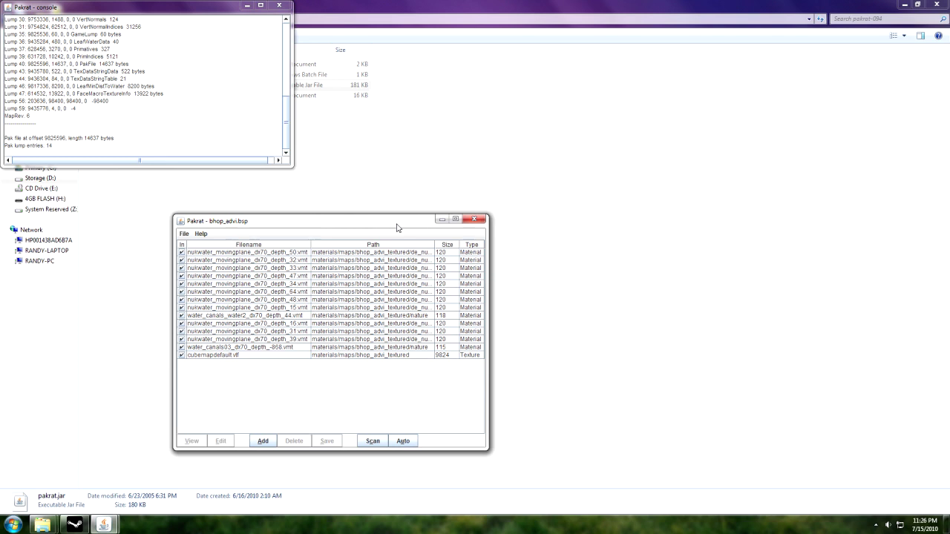
- Look through the map's packed water materials and cubemapdefault.vtf, then close PakRat and the pakrat-094 folder window
{"action": "left_click", "coordinate": [389, 355]}
{"action": "left_click", "coordinate": [292, 348]}
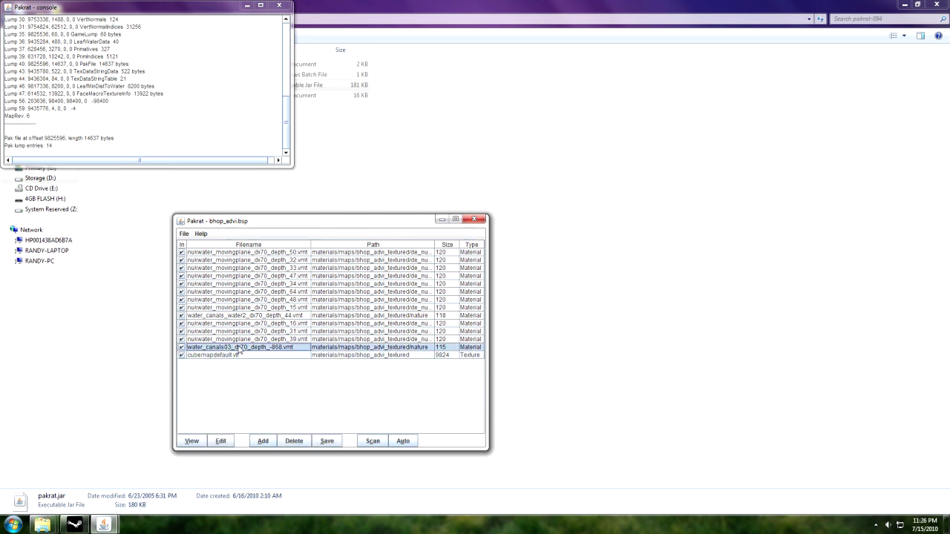
{"action": "left_click", "coordinate": [244, 342]}
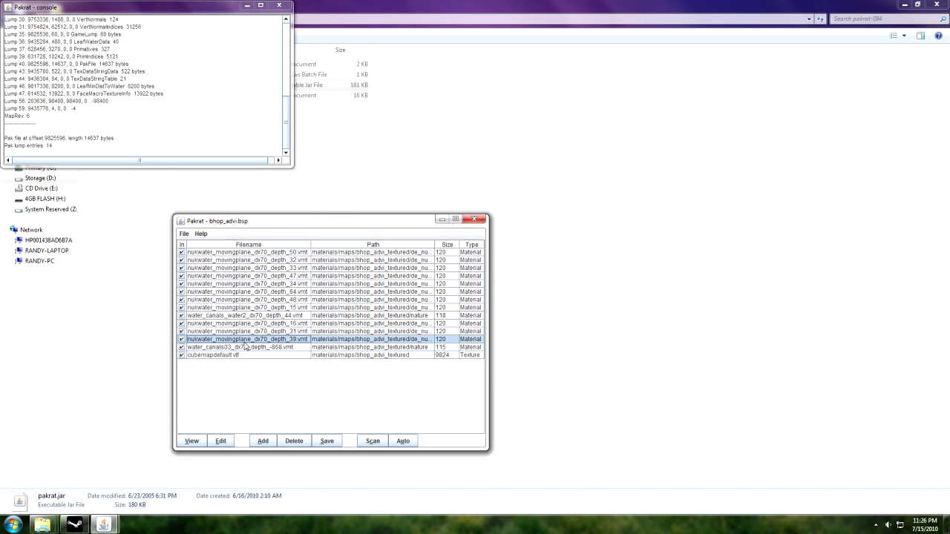
{"action": "left_click", "coordinate": [250, 253]}
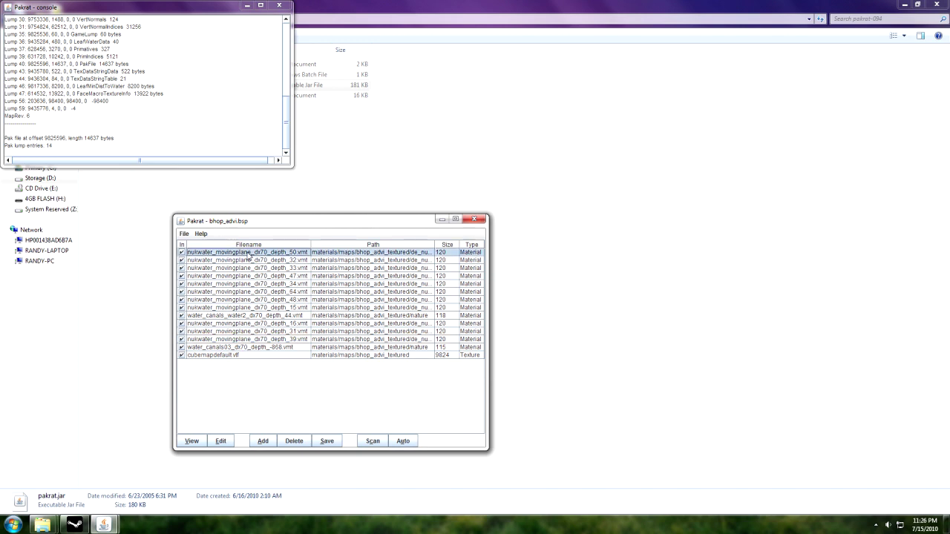
{"action": "left_click", "coordinate": [318, 357]}
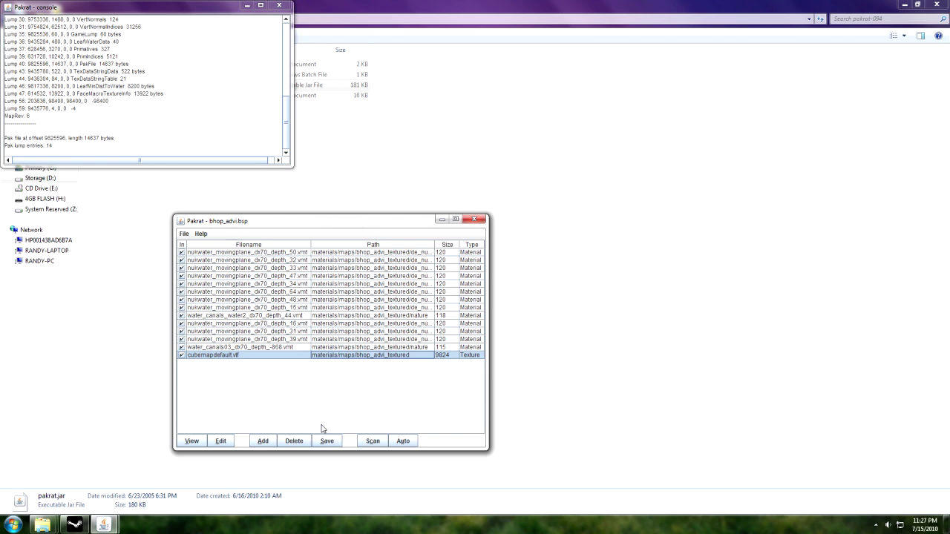
{"action": "left_click", "coordinate": [479, 219]}
{"action": "left_click", "coordinate": [938, 4]}
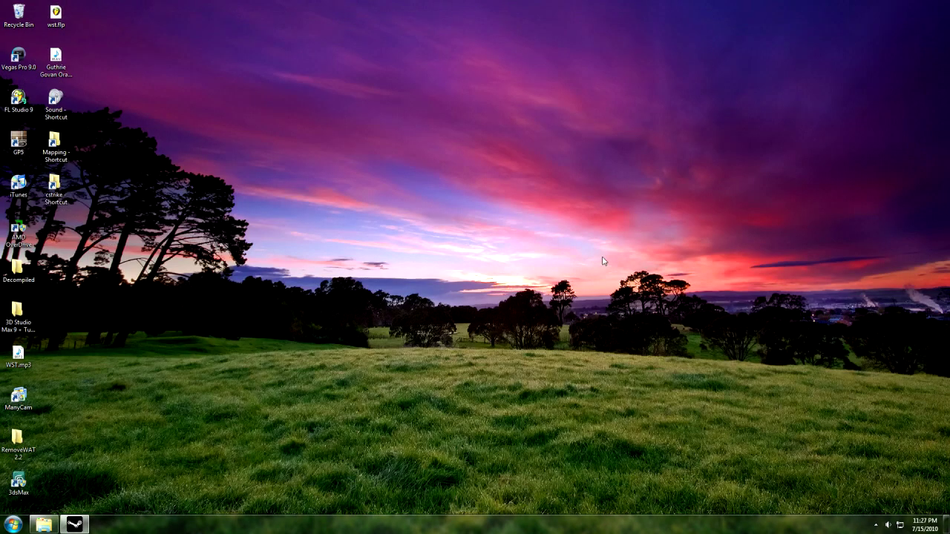